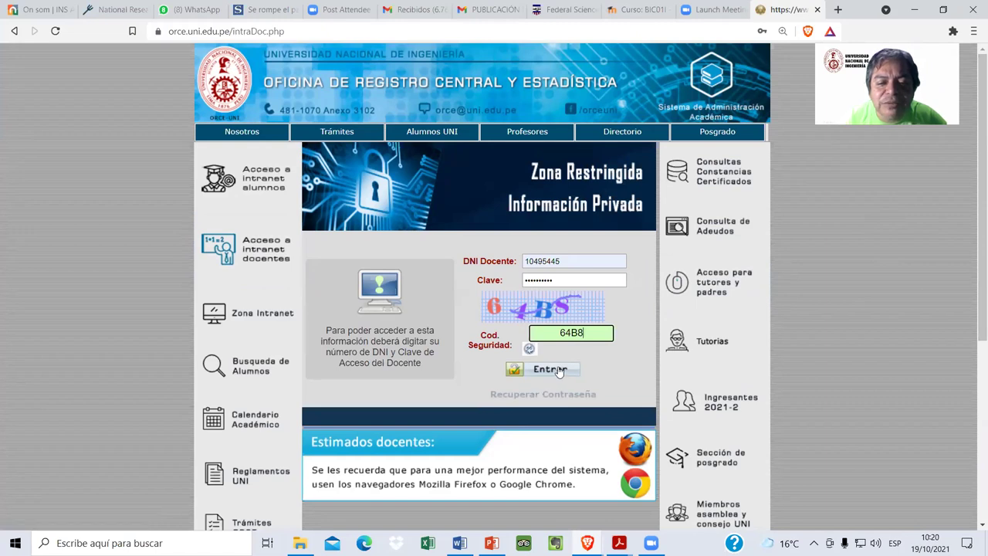
Step: Submit the completed teacher intranet login form
left_click(559, 370)
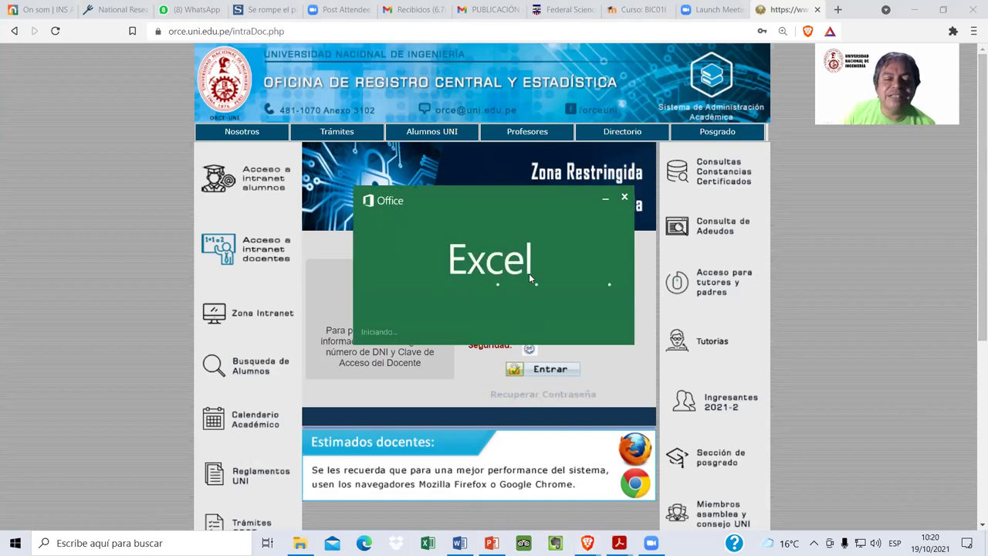
Step: Switch to Excel, dismissing the activation notice, and open the recent workbook BIC01-I LISTA 2021-2 in a maximized window
mouse_move(530, 197)
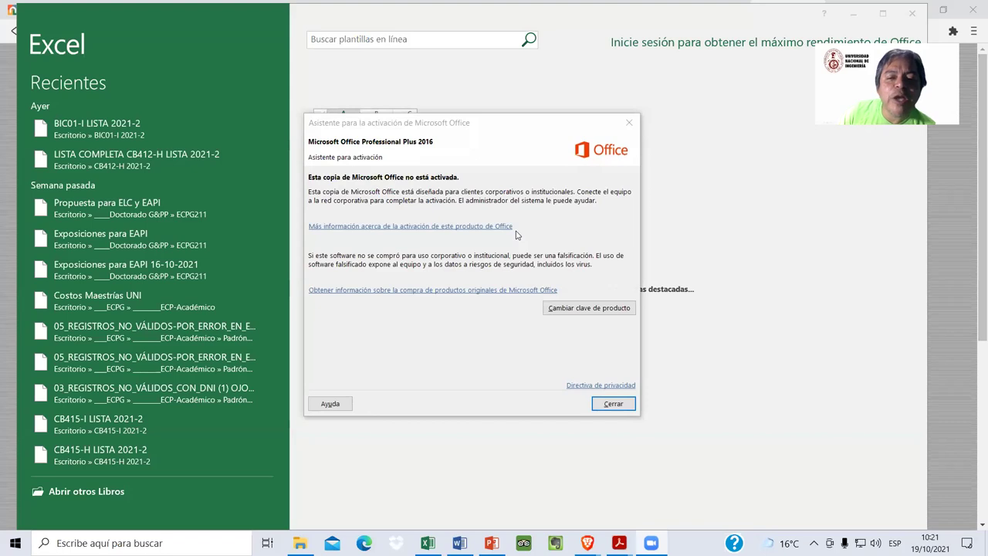
left_click(613, 403)
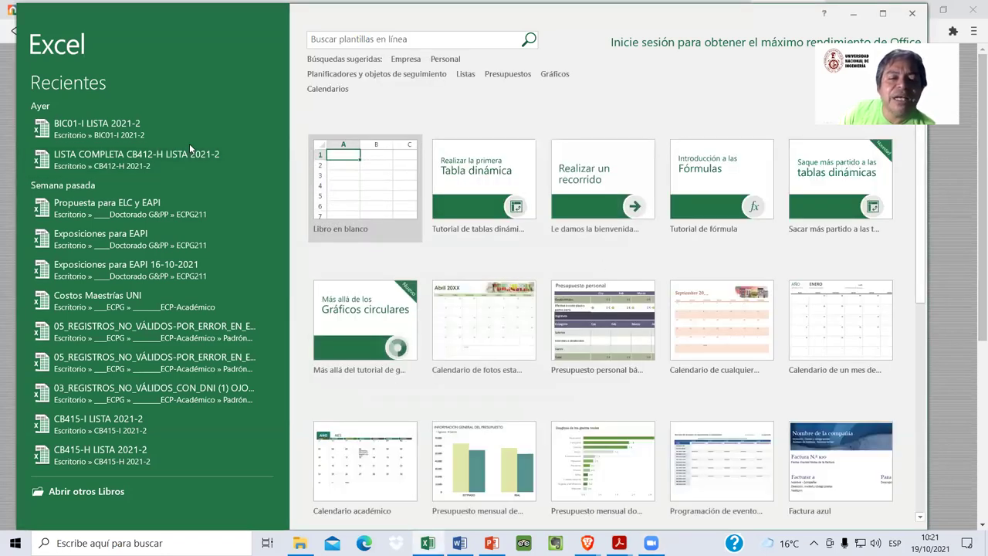
left_click(113, 133)
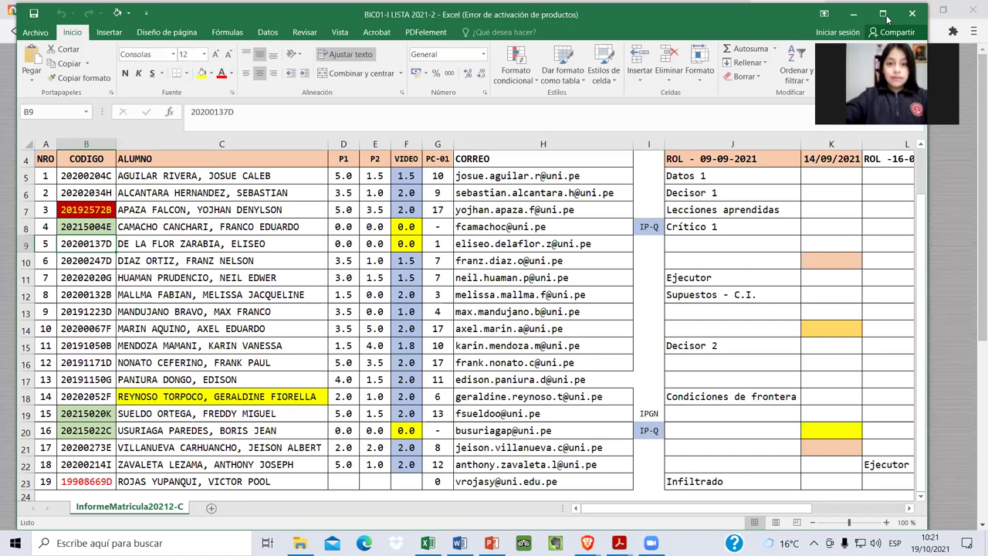
left_click(884, 14)
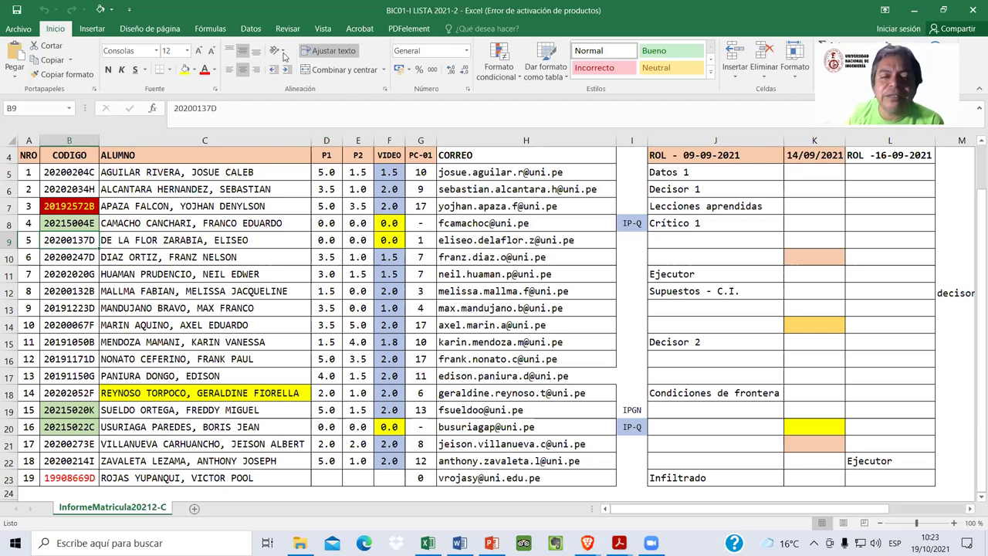
Step: Insert a blank column between ALUMNO and P1 and narrow it
left_click(326, 139)
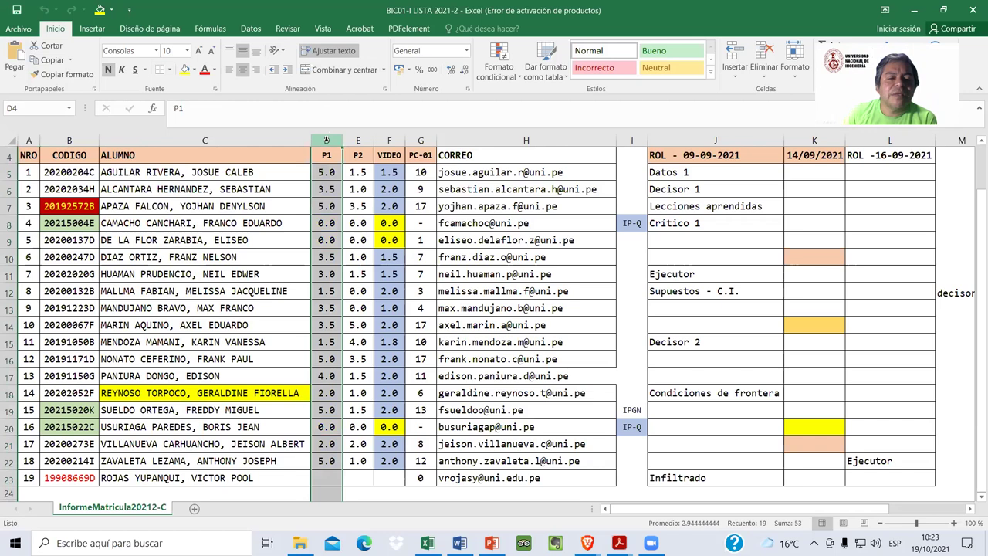
right_click(337, 144)
key("Escape")
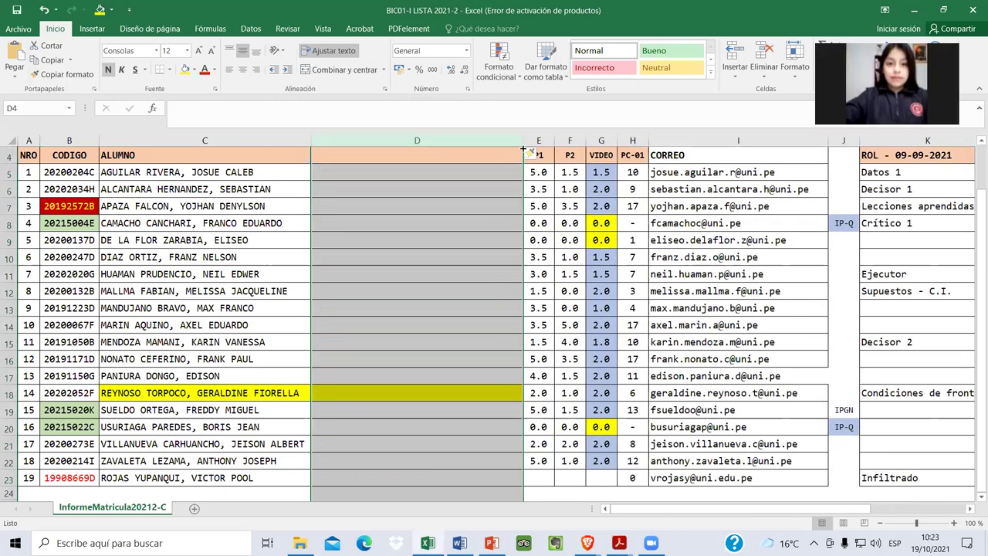
left_click_drag(521, 139, 396, 145)
Step: Enter the heading ASISTENCIA in cell D4 of the new column
left_click(355, 152)
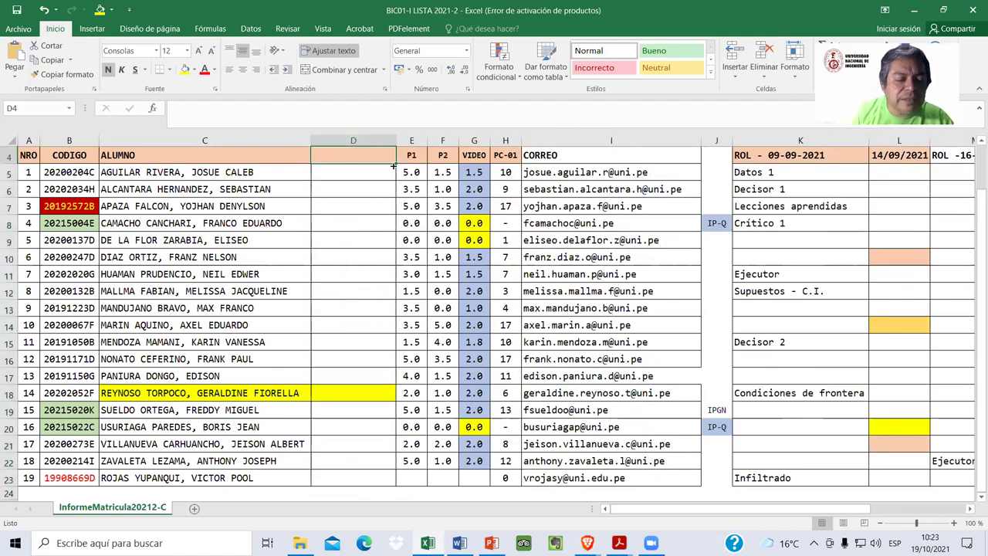
type("AIATEN")
key("BackSpace")
key("BackSpace")
key("BackSpace")
key("BackSpace")
key("BackSpace")
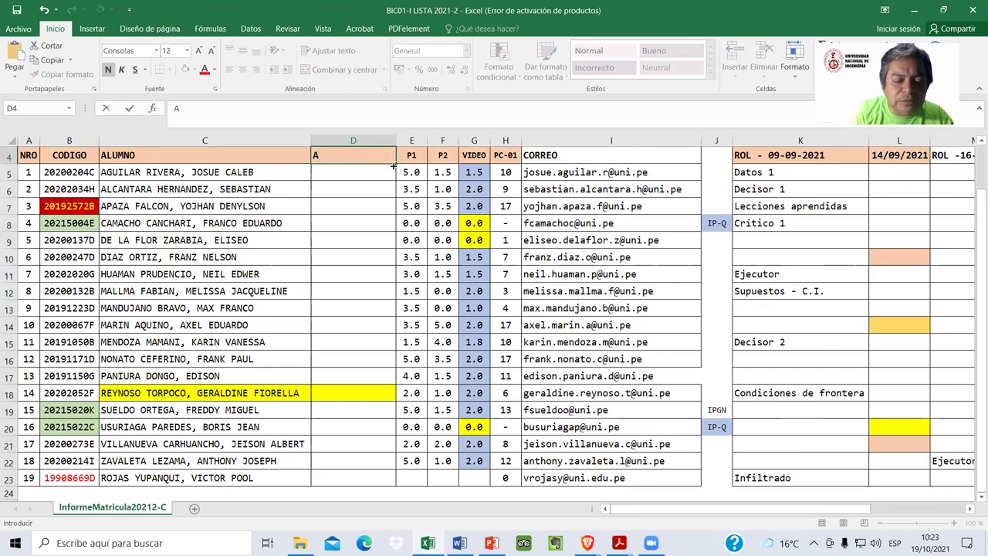
type("SISTENCIA")
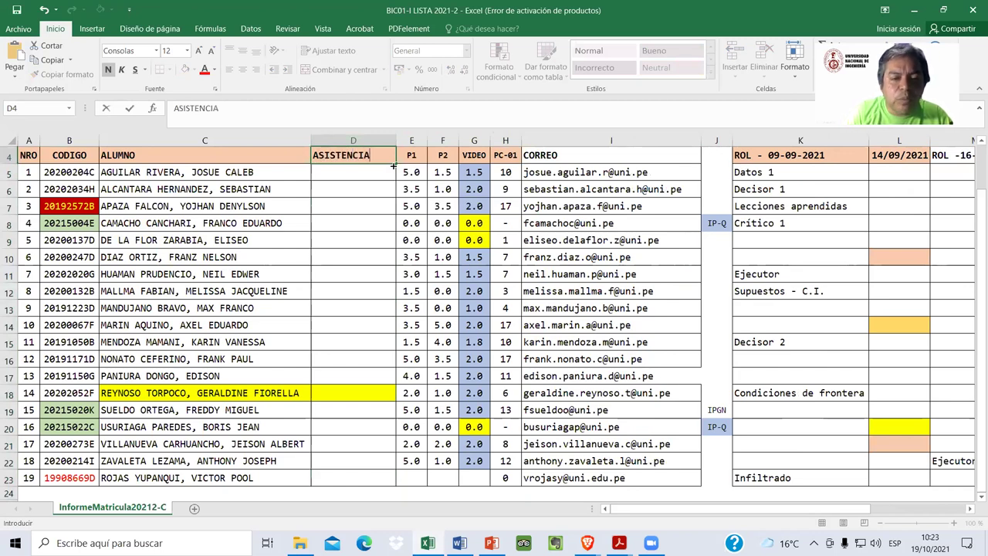
key("Return")
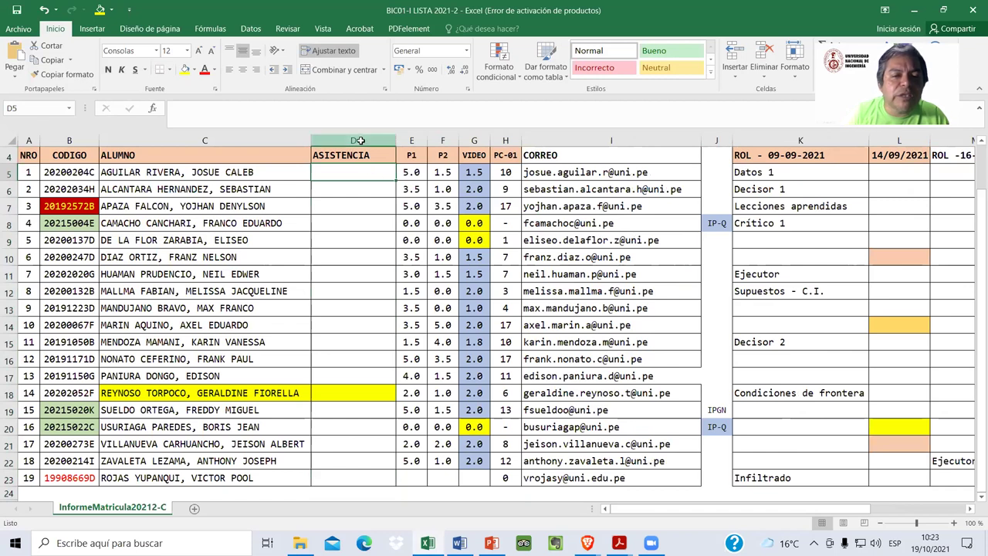
Step: Centre the contents of column D horizontally and fit the column width to the ASISTENCIA heading
left_click(363, 141)
key("Return")
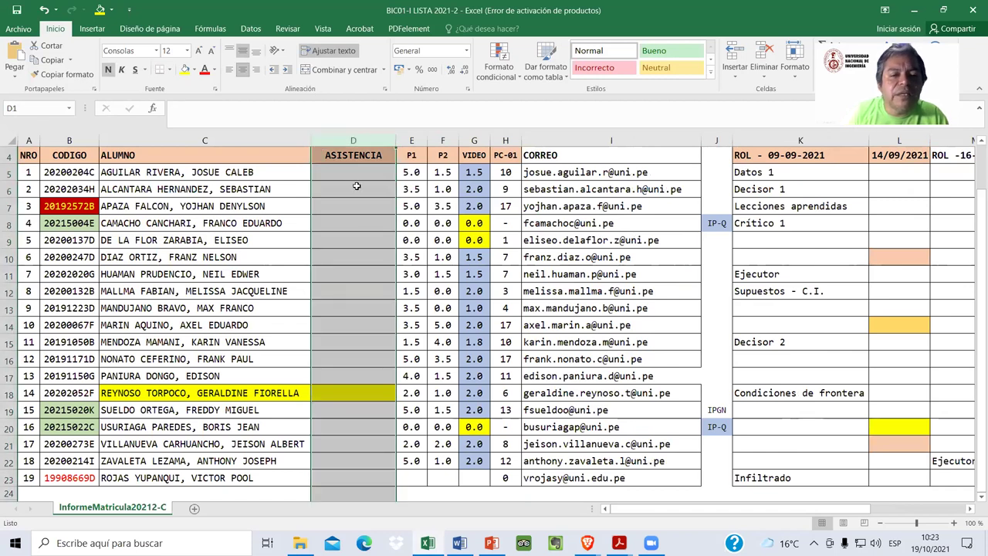
key("Down")
double_click(386, 140)
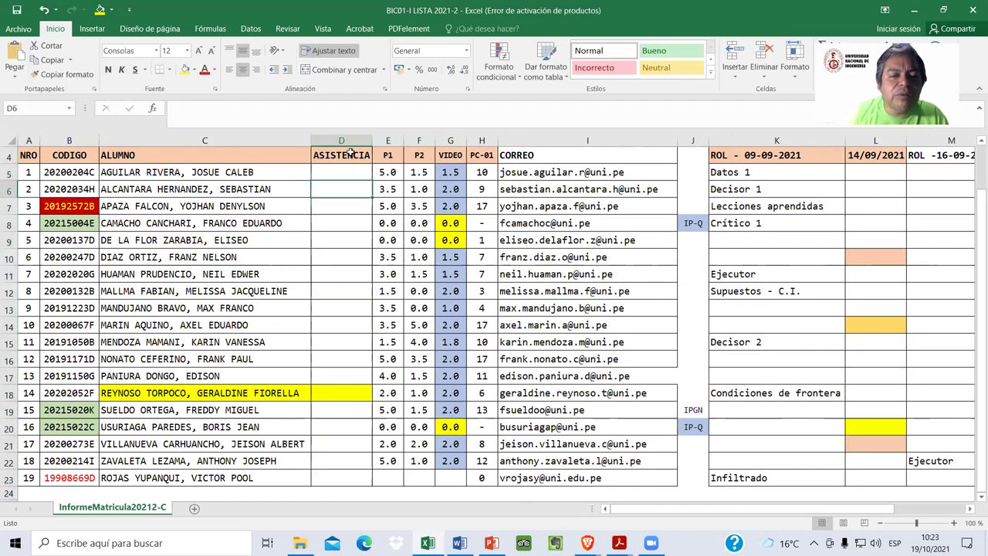
left_click(347, 171)
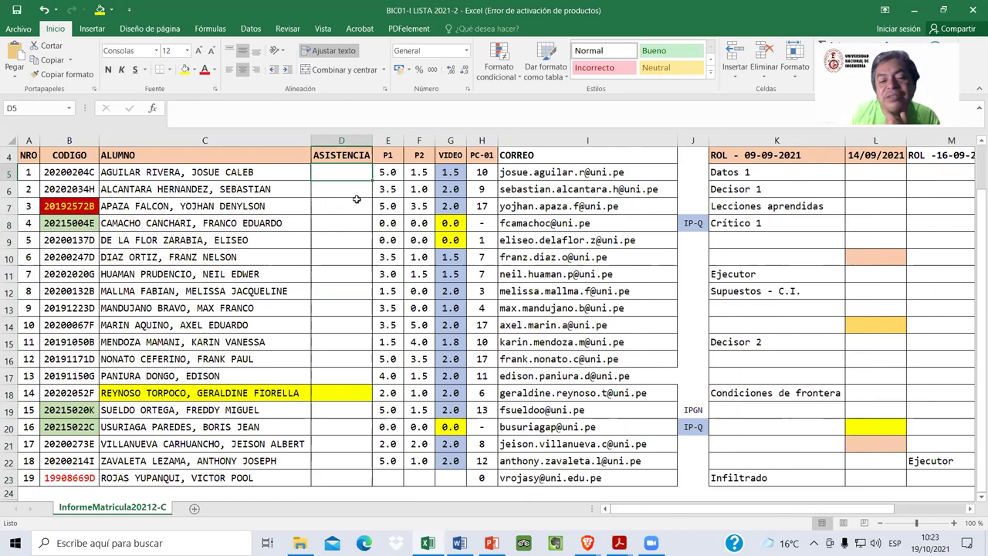
Step: Format the ASISTENCIA heading cell with a dark red fill and white text
left_click(343, 154)
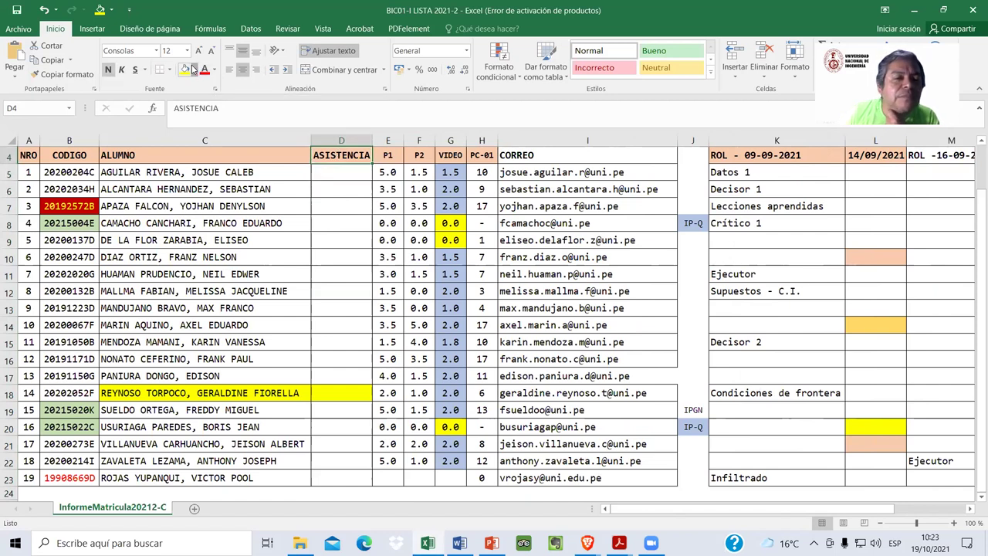
left_click(194, 70)
left_click(183, 166)
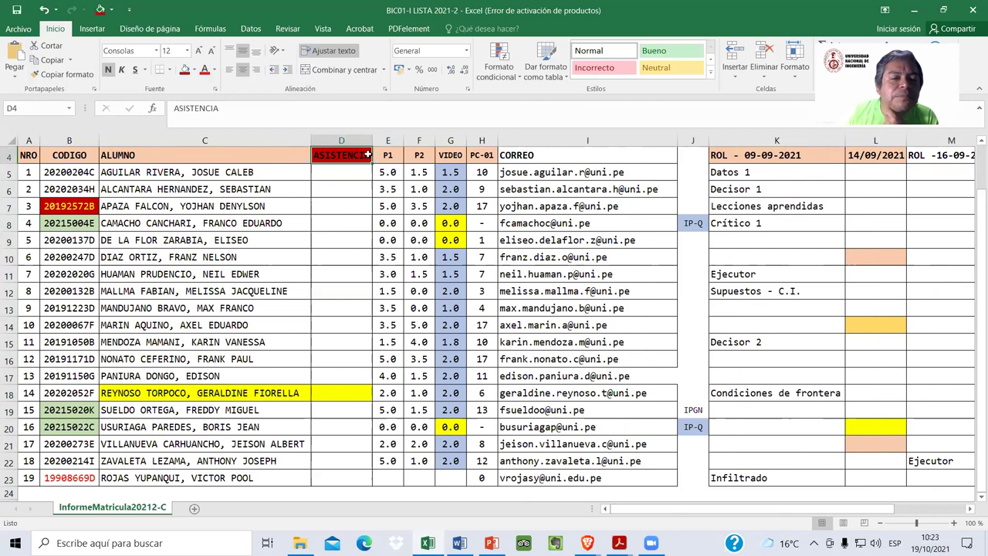
left_click(215, 69)
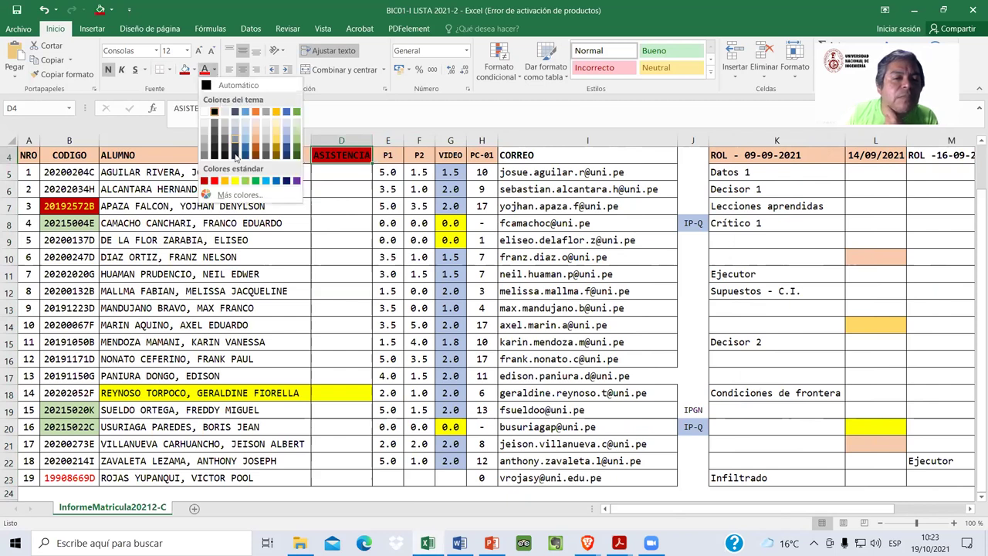
left_click(205, 112)
left_click(350, 183)
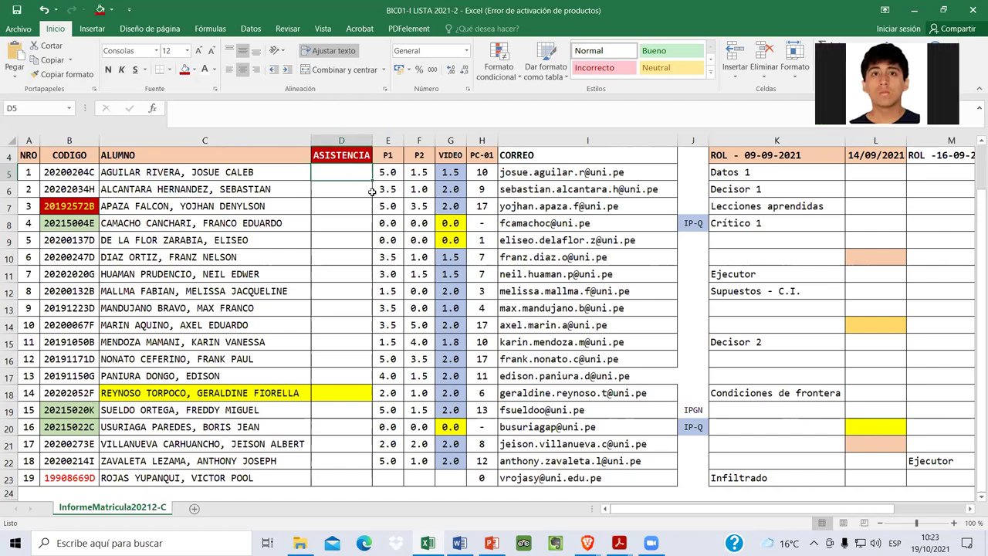
left_click(344, 137)
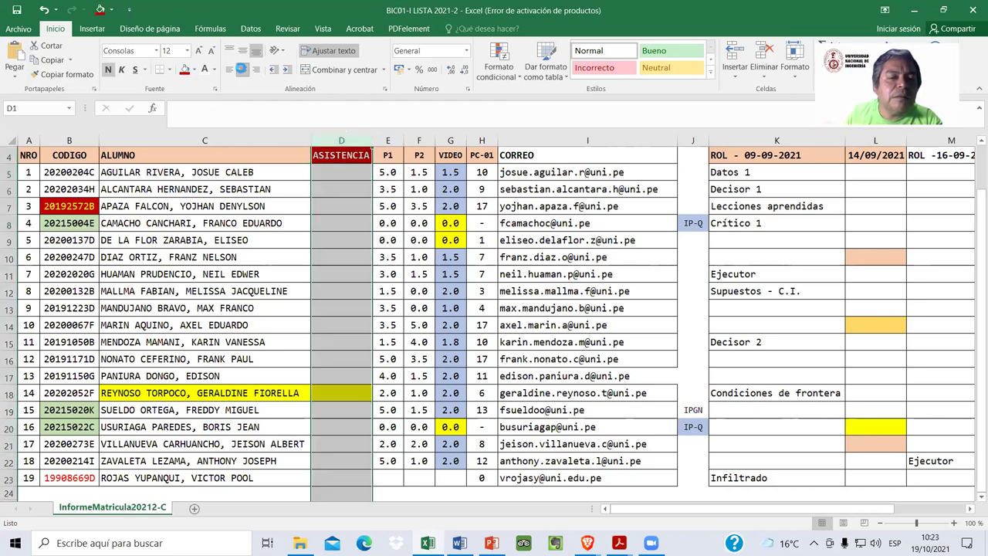
scroll(315, 156, "up", 1)
key("ctrl+z")
Step: Mark student 1 present with P in D5 and centre the attendance cells D5 to D23
left_click(348, 212)
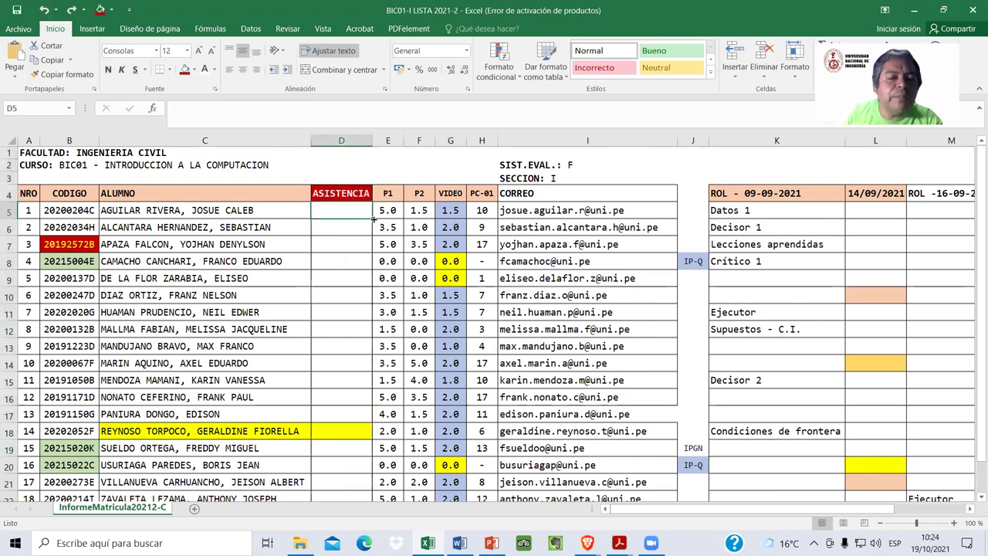
type("P")
left_click_drag(342, 211, 347, 478)
left_click(243, 68)
left_click(353, 193)
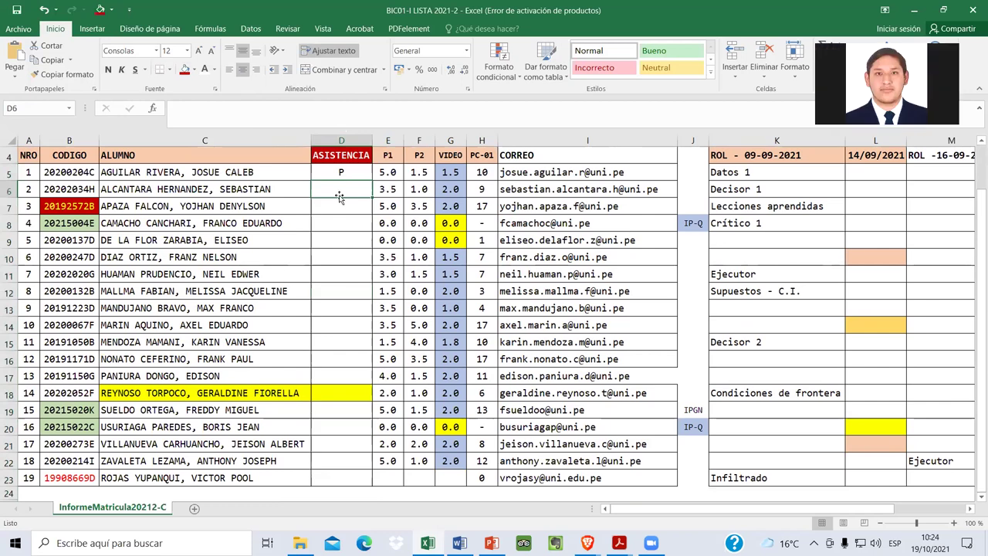
Step: Mark students 2 and 3 present by entering P in cells D6 and D7
type("P")
key("Return")
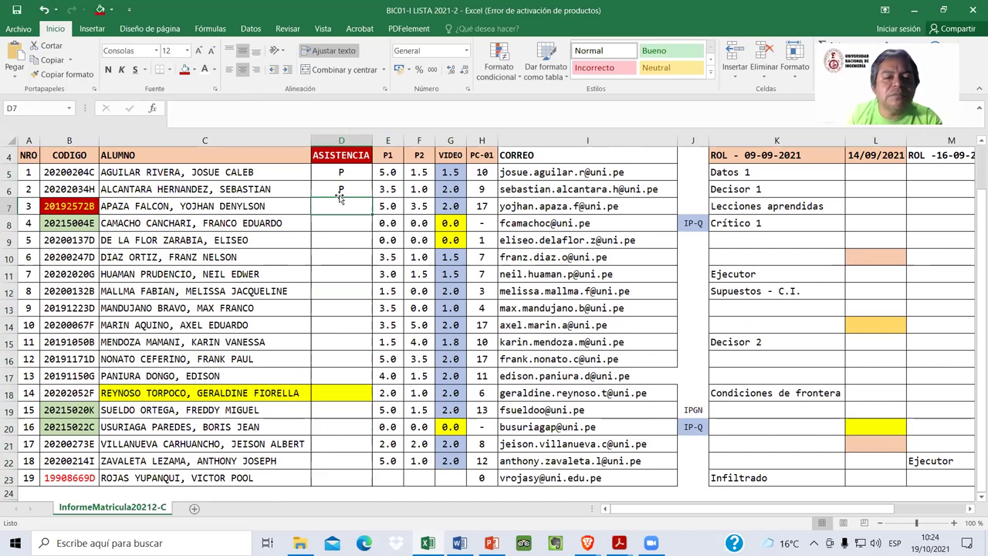
type("P")
key("Return")
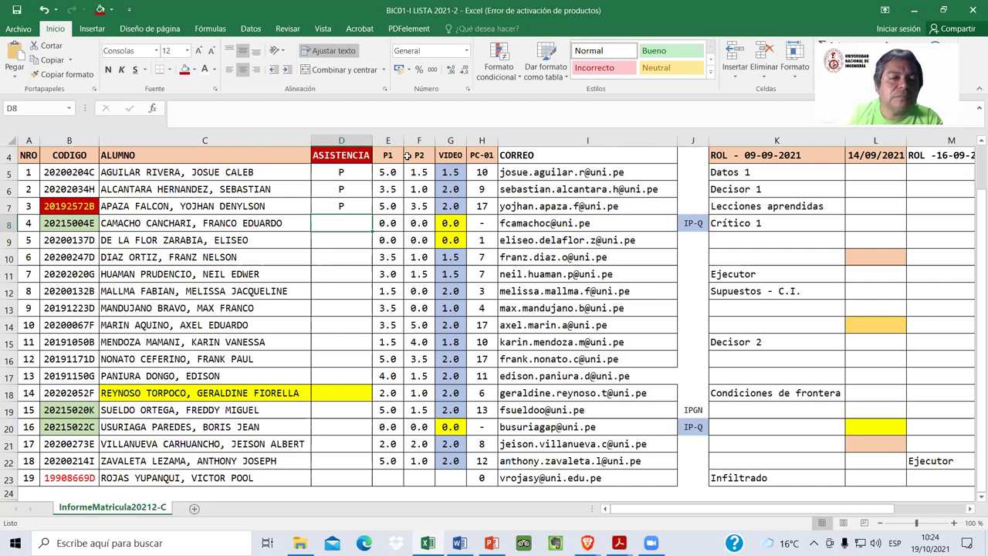
Step: Fill the attendance cells of students 4 and 5, D8 and D9, with dark red
left_click(184, 69)
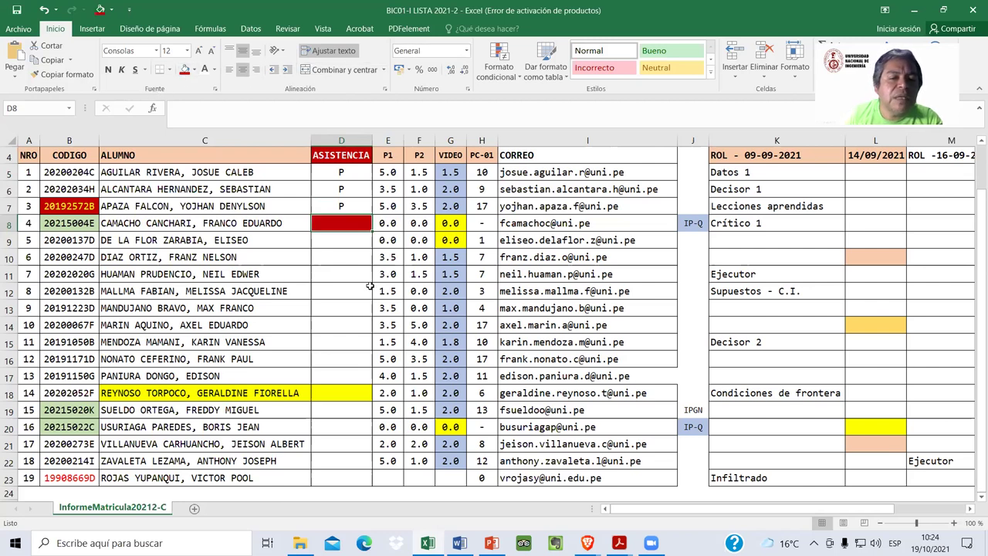
left_click(343, 240)
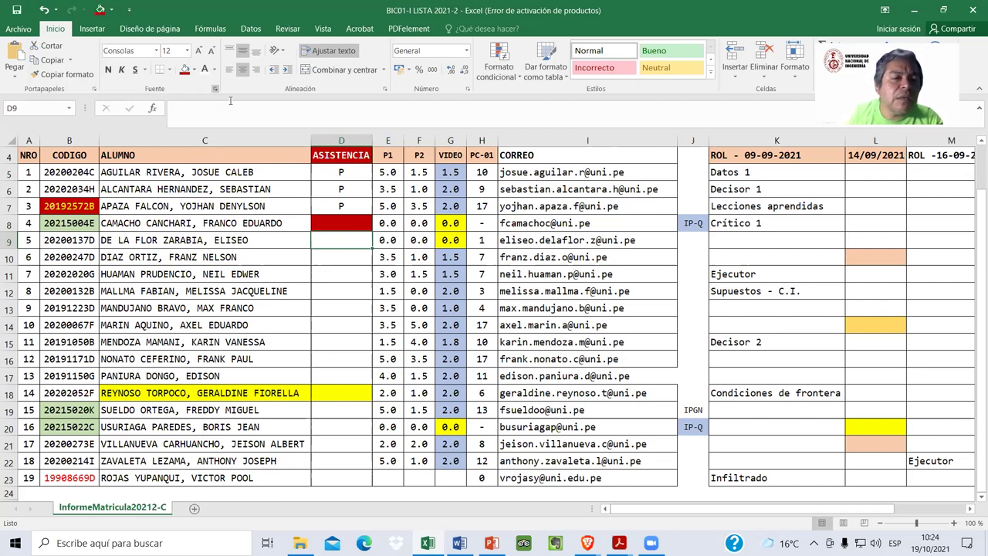
left_click(185, 69)
Step: Mark students 6 through 10 present by entering P in cells D10 to D14
left_click(365, 263)
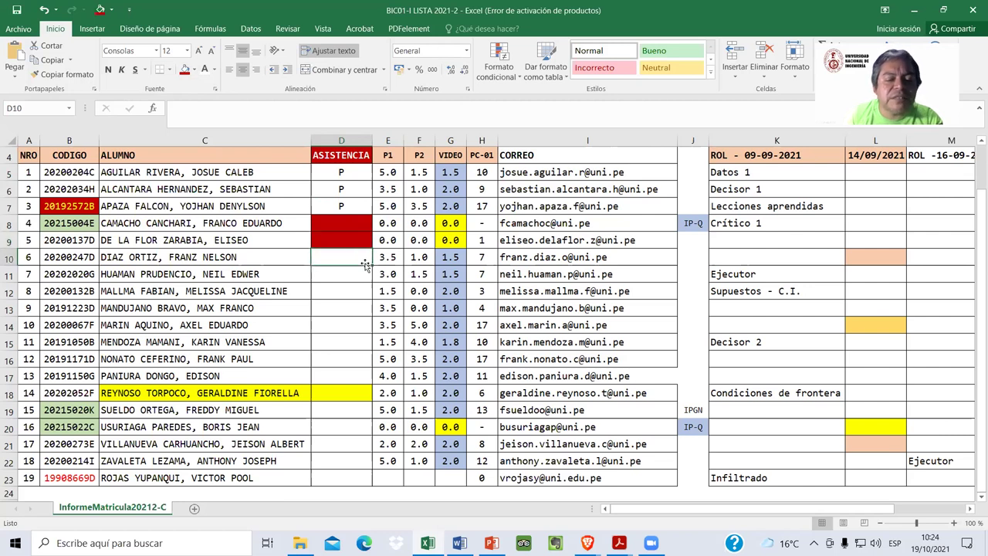
type("P")
key("Return")
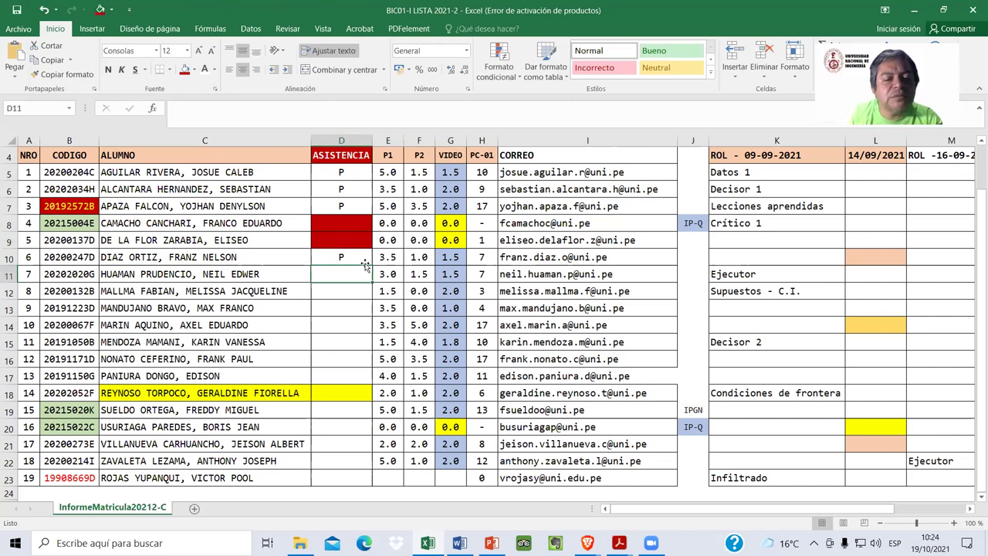
type("P")
key("Return")
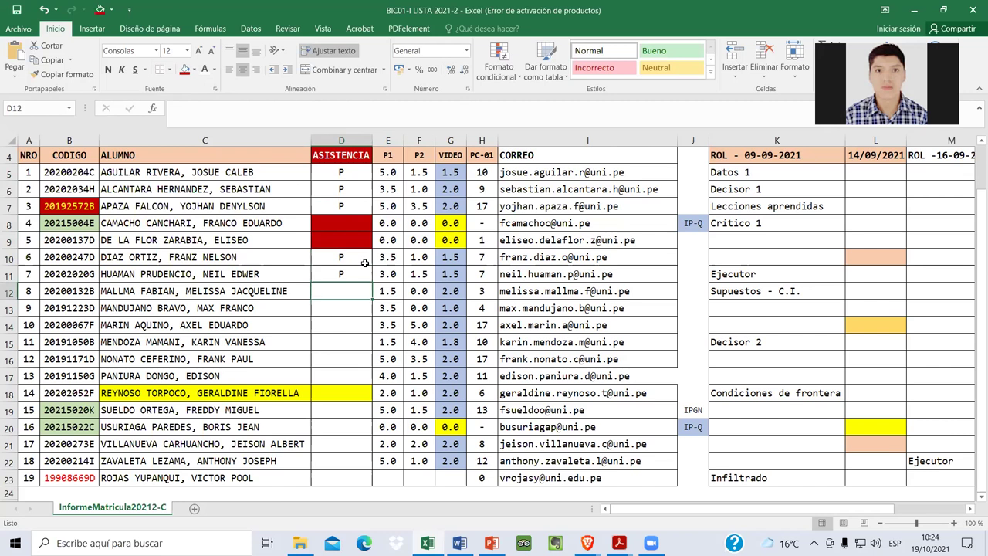
type("P")
key("Return")
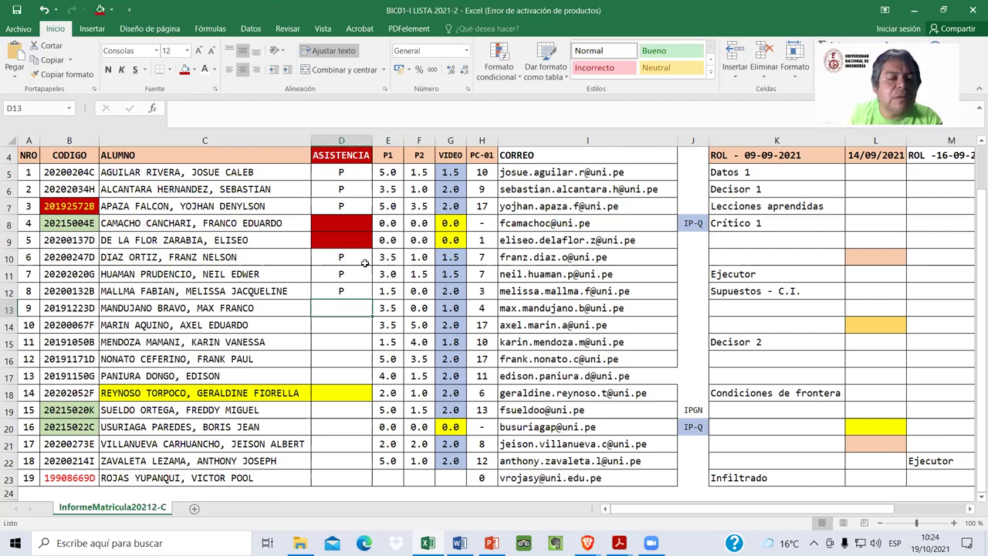
type("P")
key("Return")
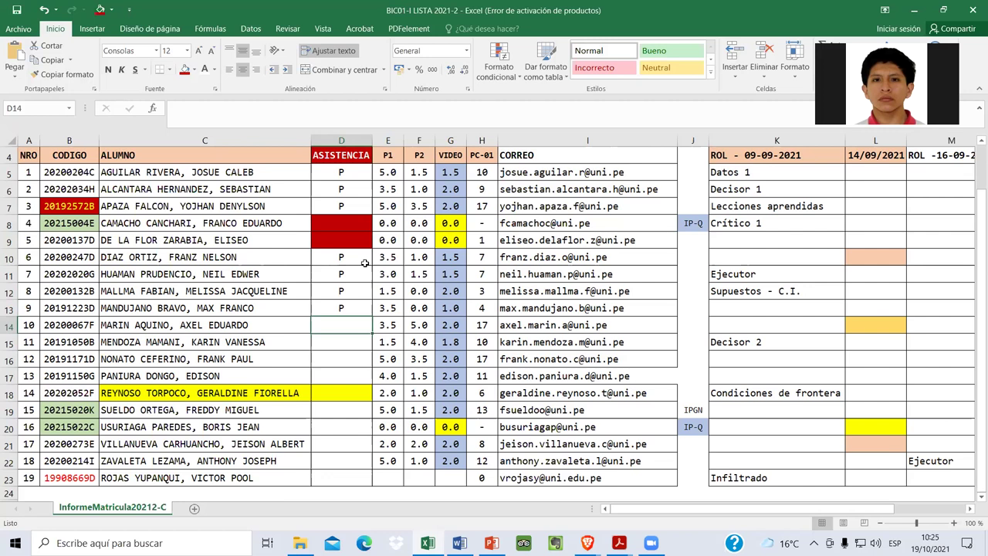
type("P")
key("Return")
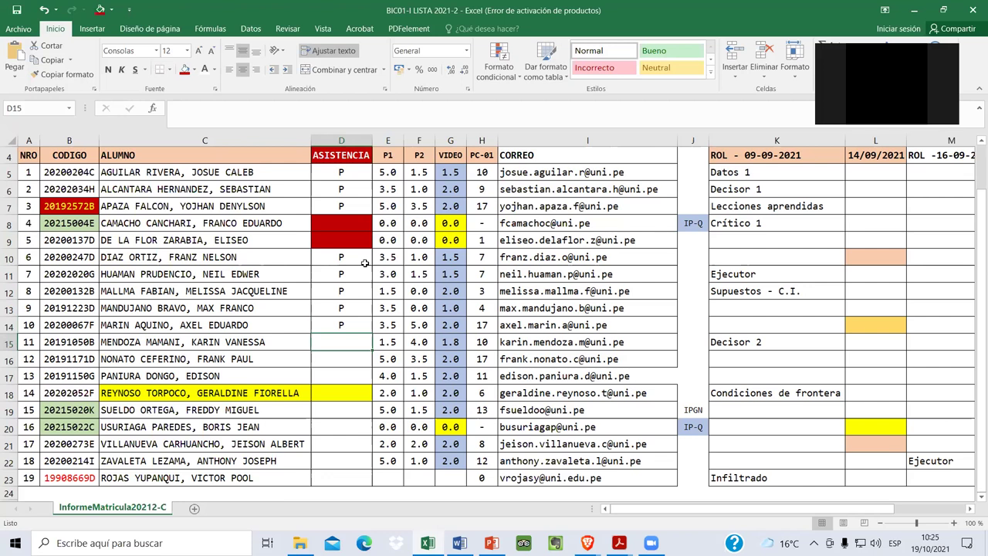
Step: Fill the attendance cells of students 11 and 12, D15 and D16, with dark red
left_click(184, 70)
key("Down")
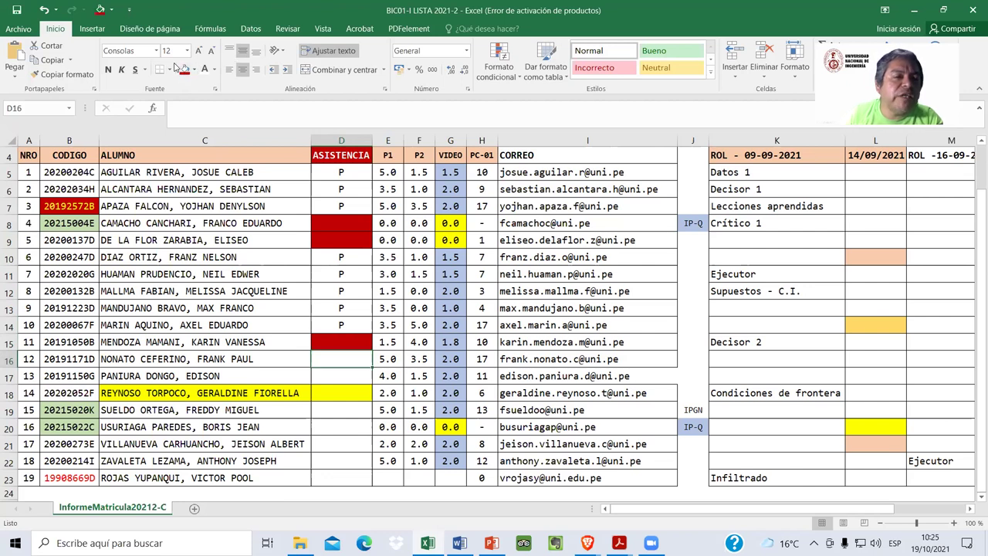
left_click(183, 71)
key("Down")
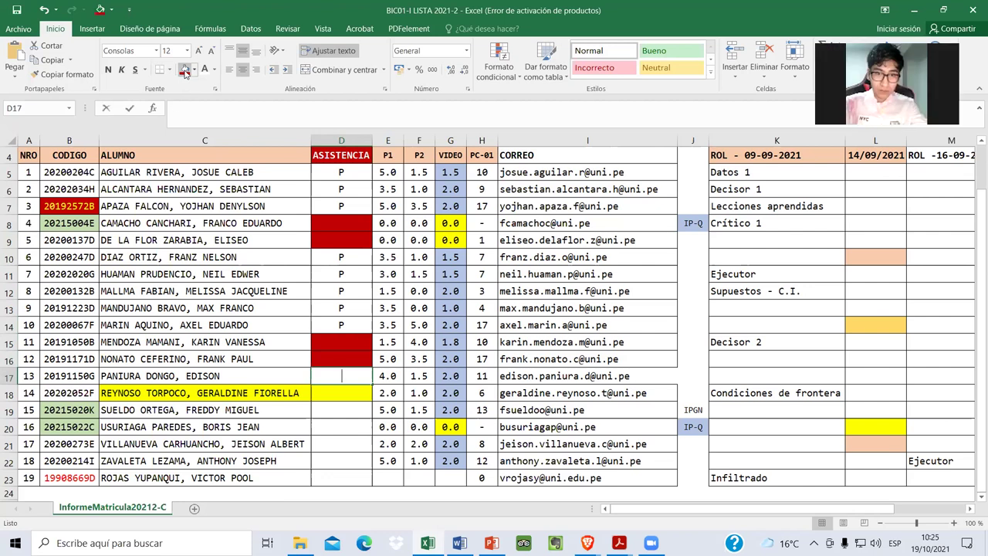
Step: Mark students 13 and 14 present with P in cells D17 and D18, and remove the fill from D18
type("P")
key("Return")
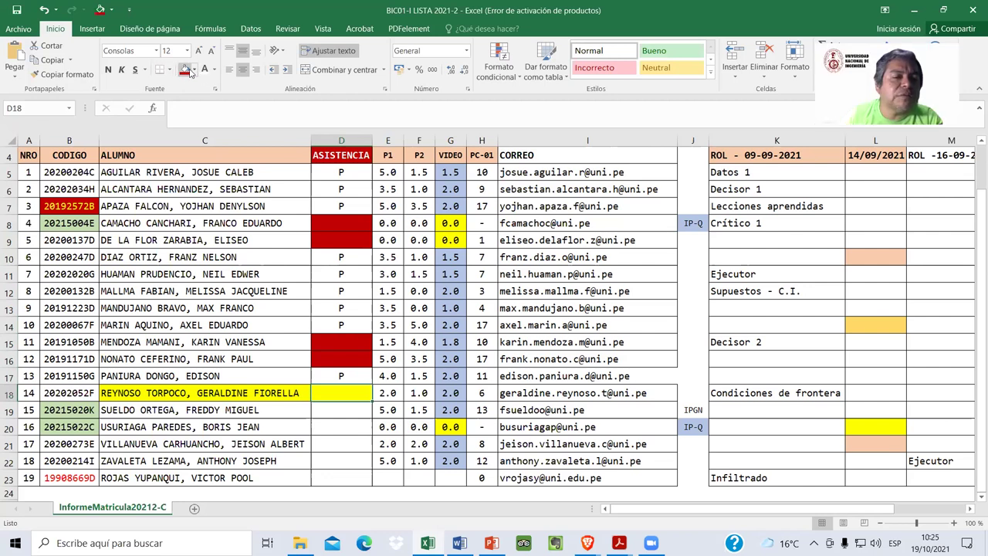
type("P")
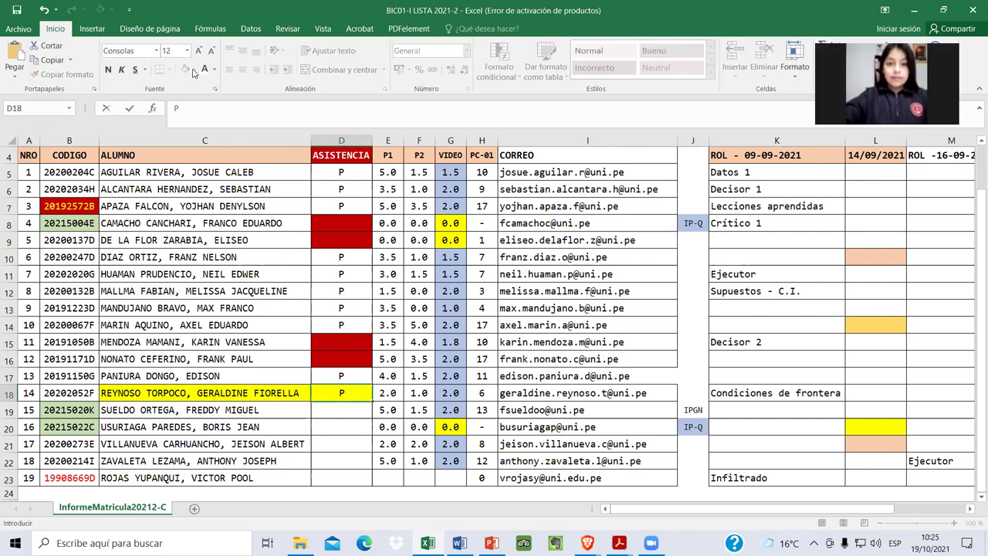
key("ctrl+Return")
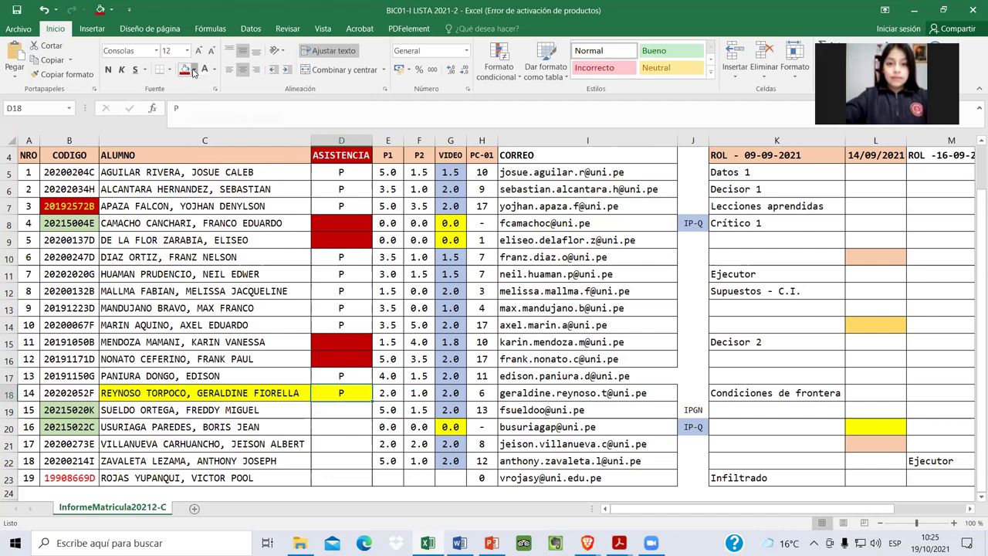
left_click(194, 69)
left_click(197, 181)
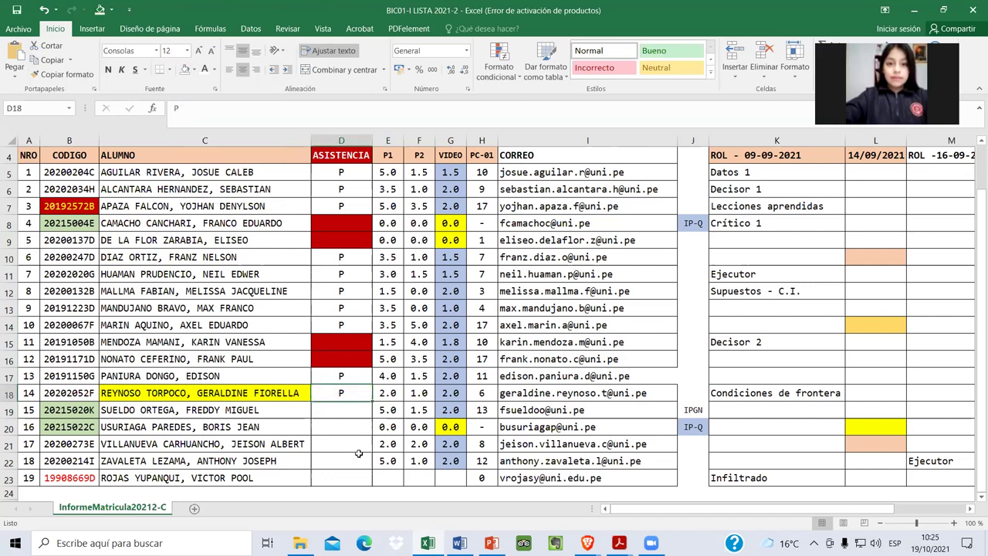
Step: Mark student 15 present with P in cell D19 and fill student 16's attendance cell D20 with dark red
left_click(336, 413)
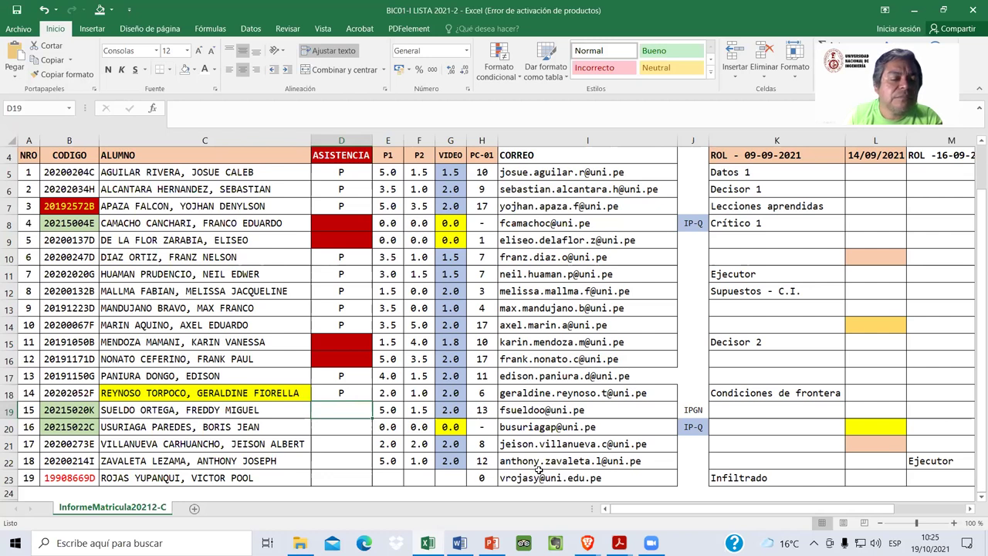
type("P")
key("Return")
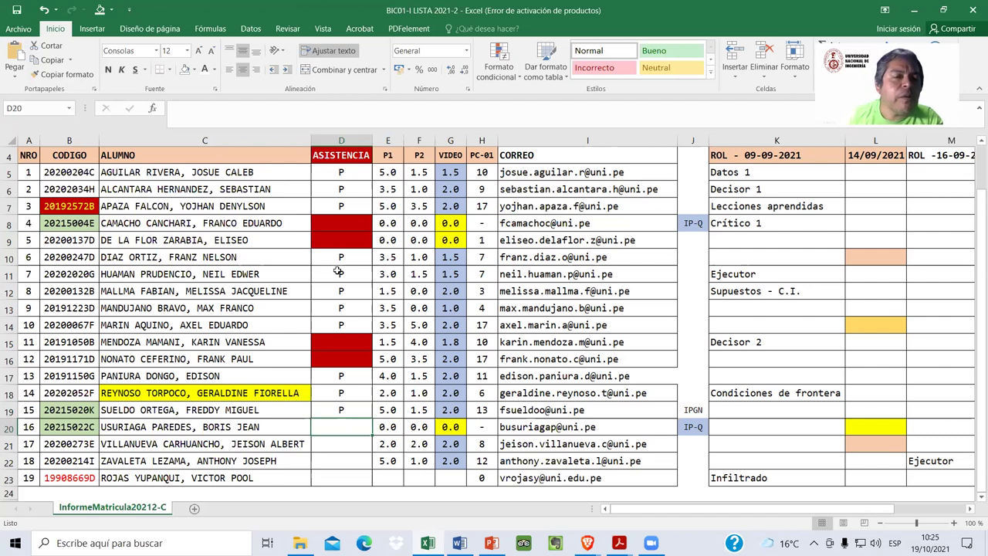
left_click(194, 69)
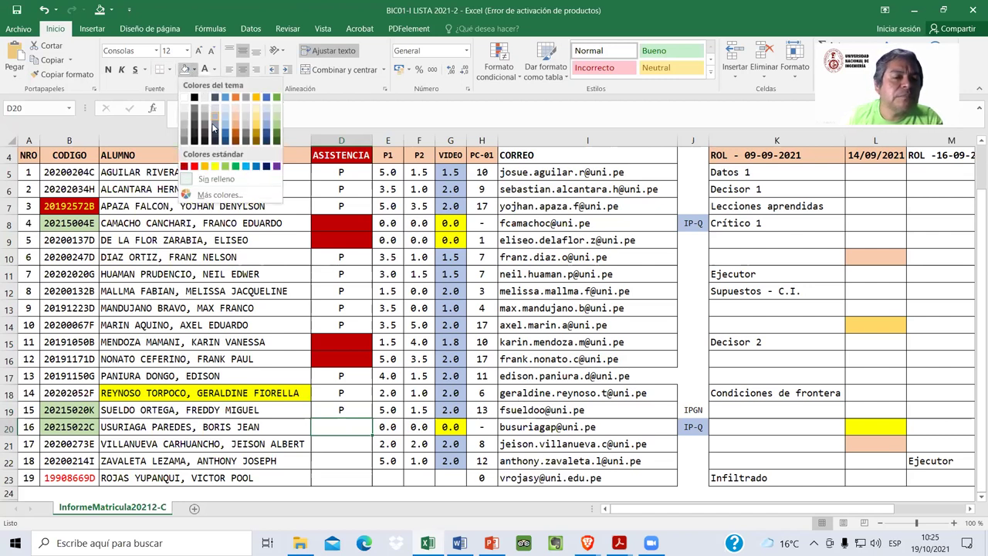
left_click(187, 171)
Step: Mark students 17 and 18 present by entering P in cells D21 and D22
left_click(340, 446)
type("P")
key("Return")
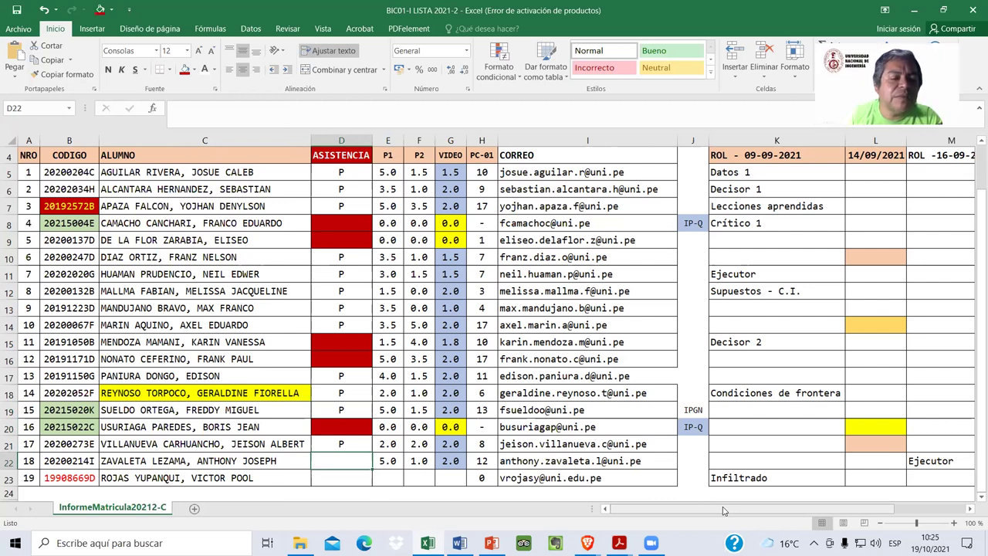
type("P")
key("Return")
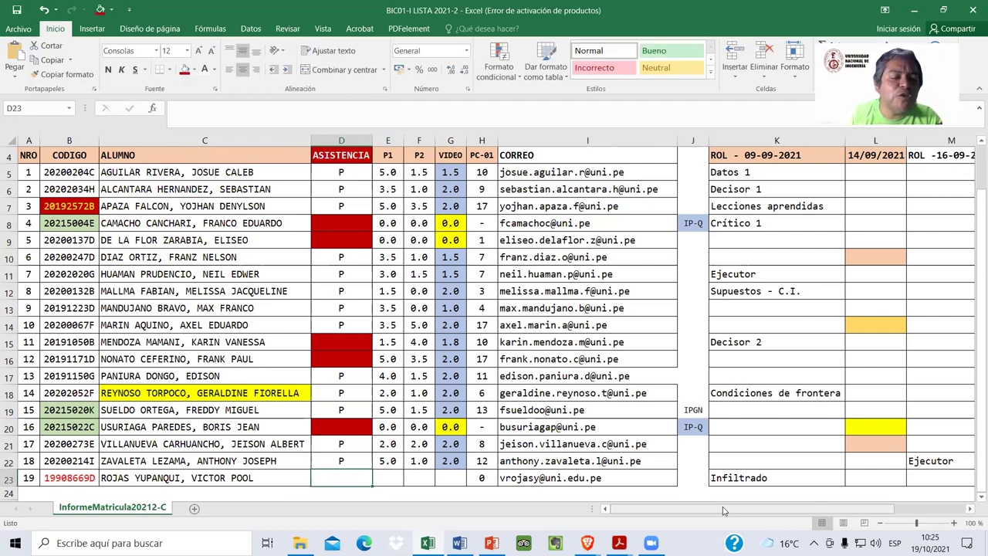
Step: Enter P for student 19 in cell D23 with a light green fill, and save the workbook
type("P")
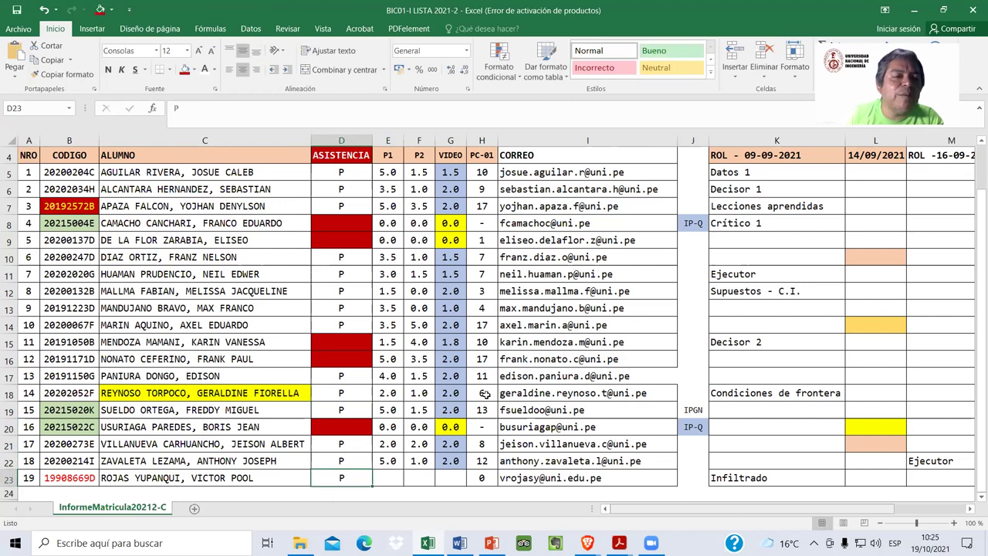
left_click(193, 70)
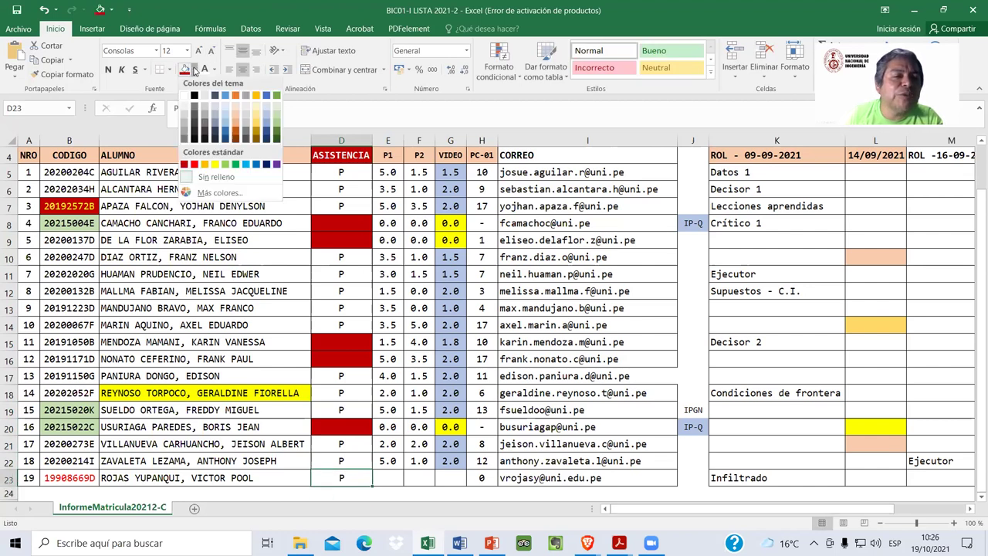
left_click(195, 166)
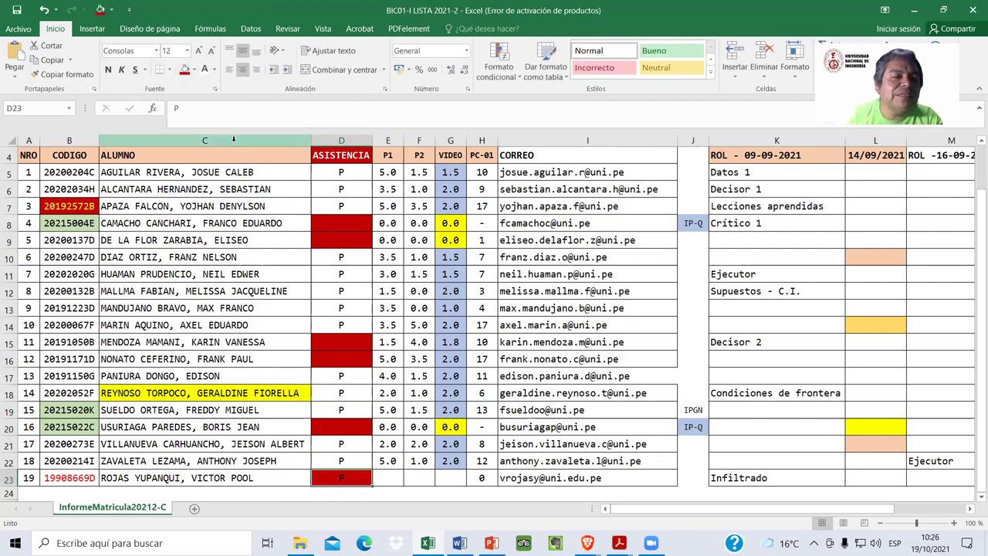
left_click(193, 69)
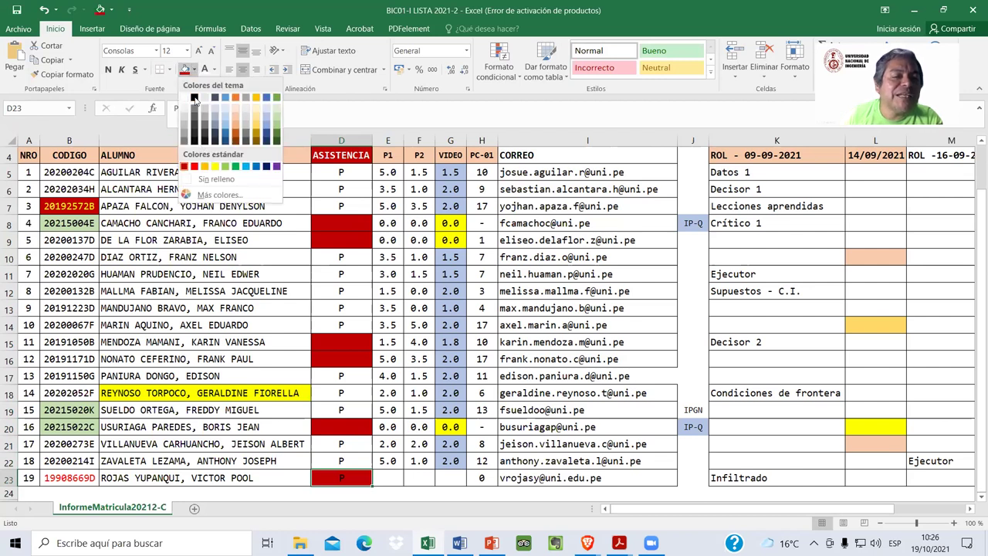
left_click(226, 166)
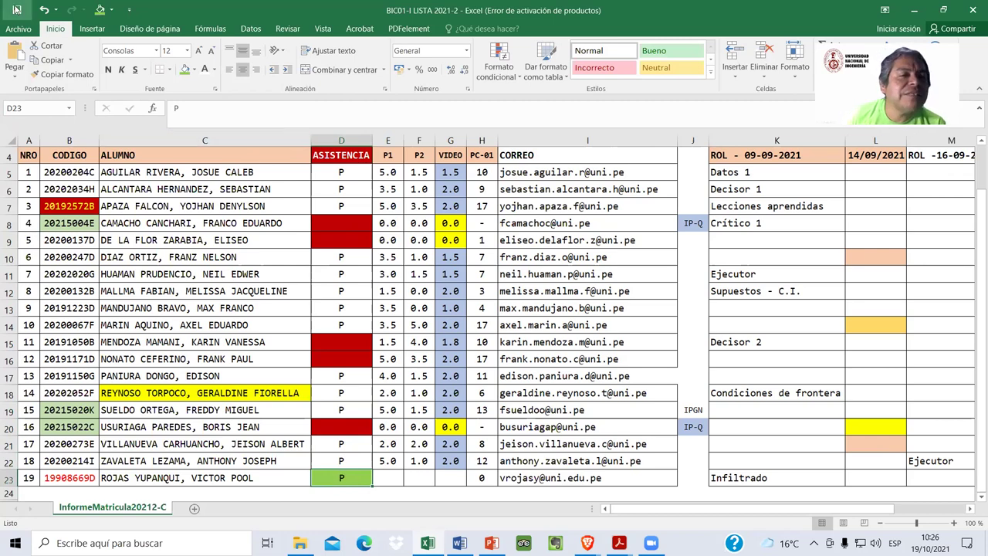
left_click(15, 9)
Step: Enter the date 19-OCT-2021 in cell D26 below the attendance column and centre it horizontally
scroll(386, 325, "down", 2)
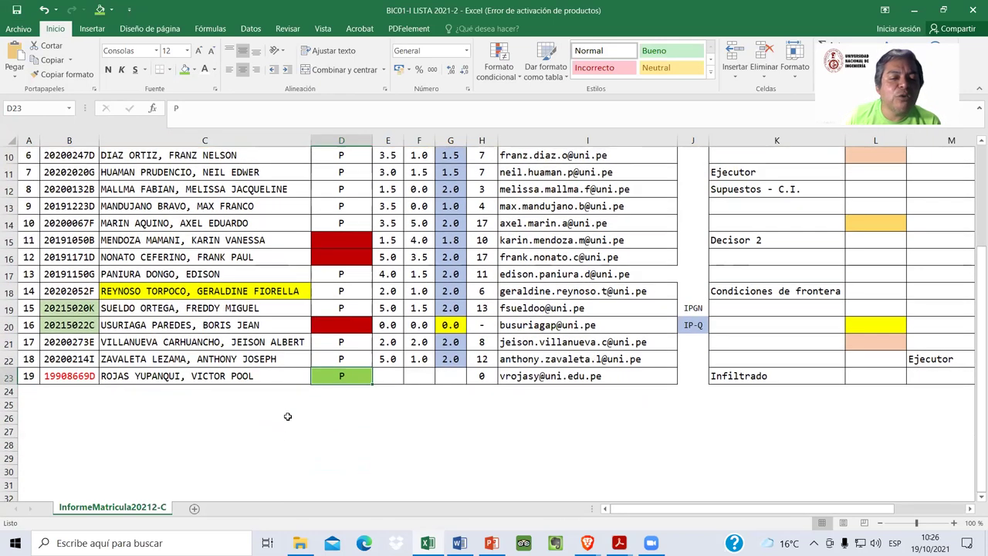
left_click(285, 417)
left_click(363, 423)
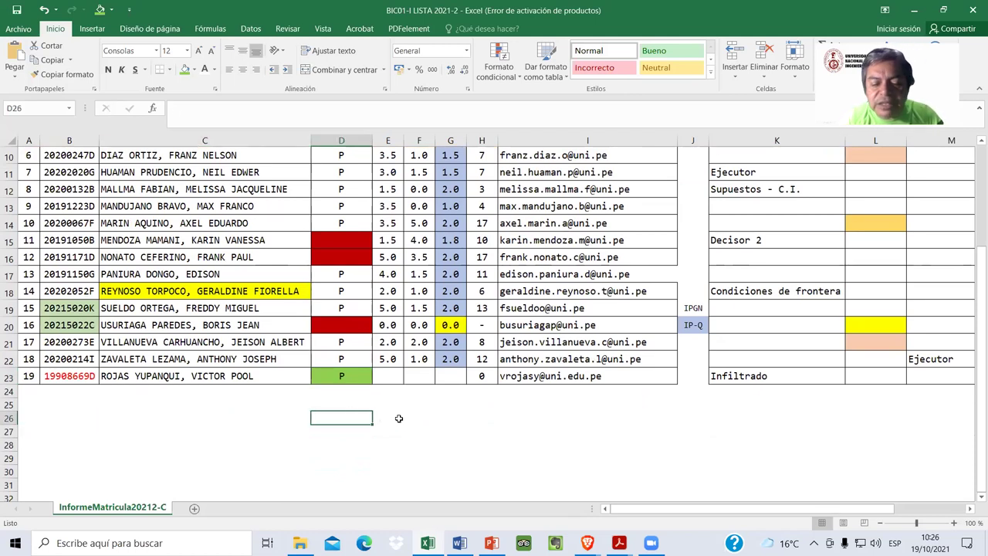
type("19-")
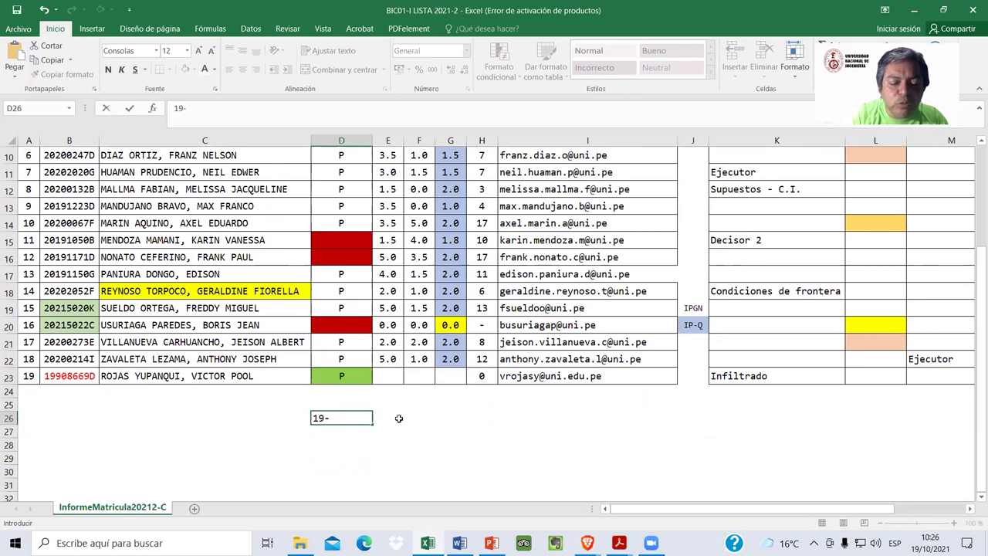
type("OCT-2021")
key("Return")
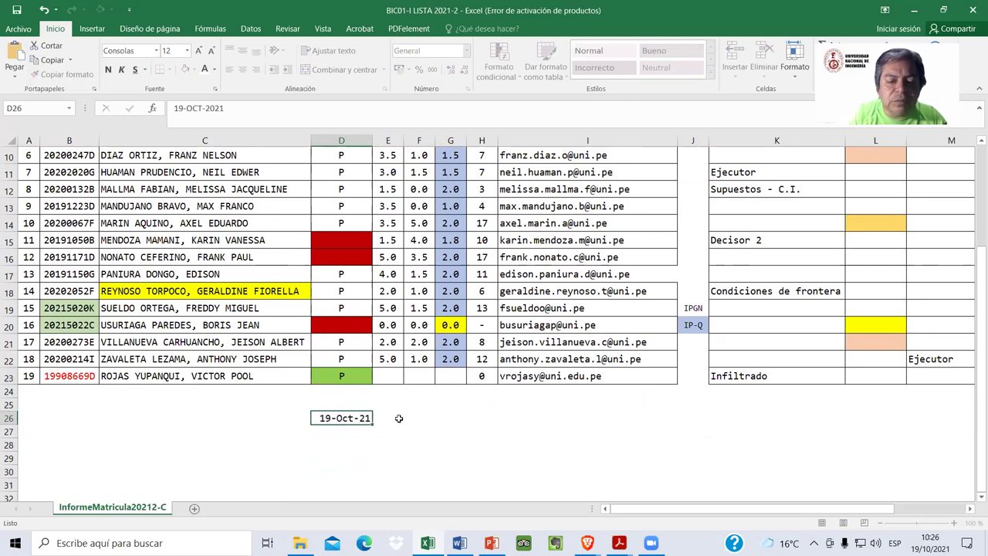
left_click(334, 419)
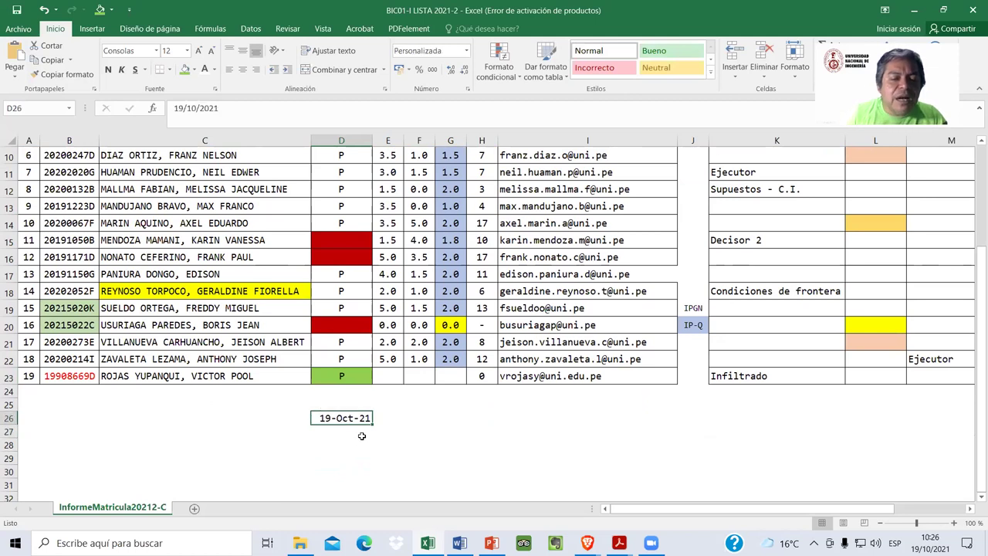
left_click(242, 70)
left_click(384, 445)
Step: Add the bold label Asistencia in cell D25 above the date
left_click(340, 404)
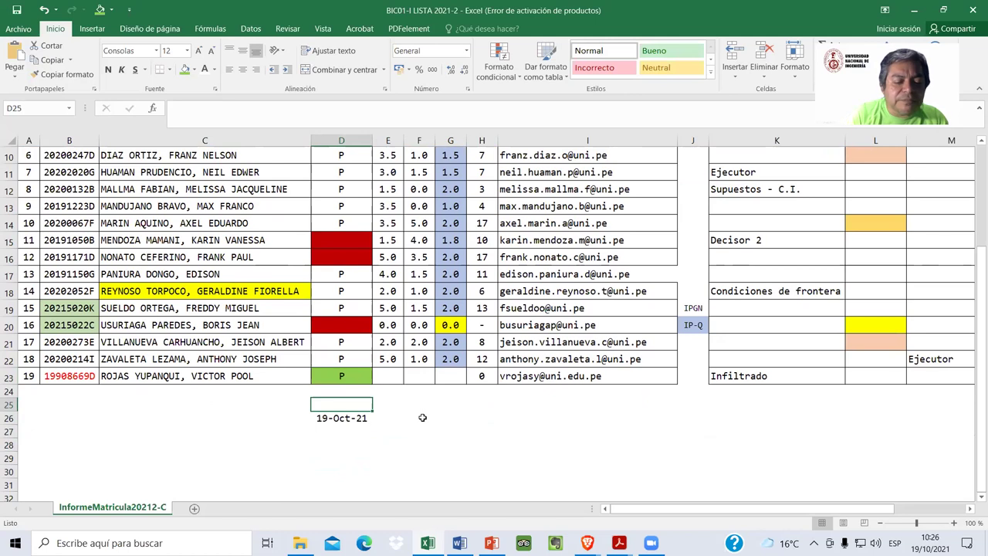
type("Asis")
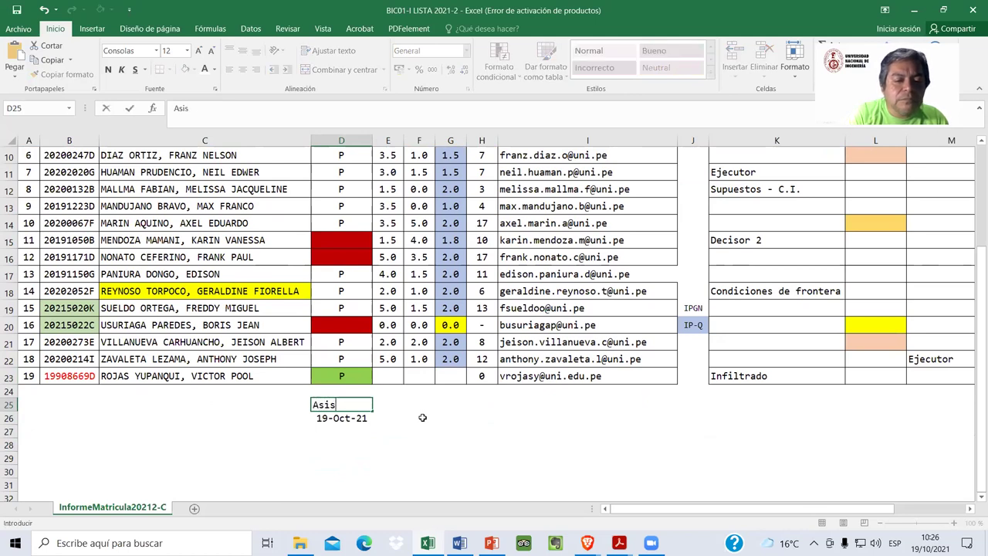
type("tencia")
key("ctrl+Return")
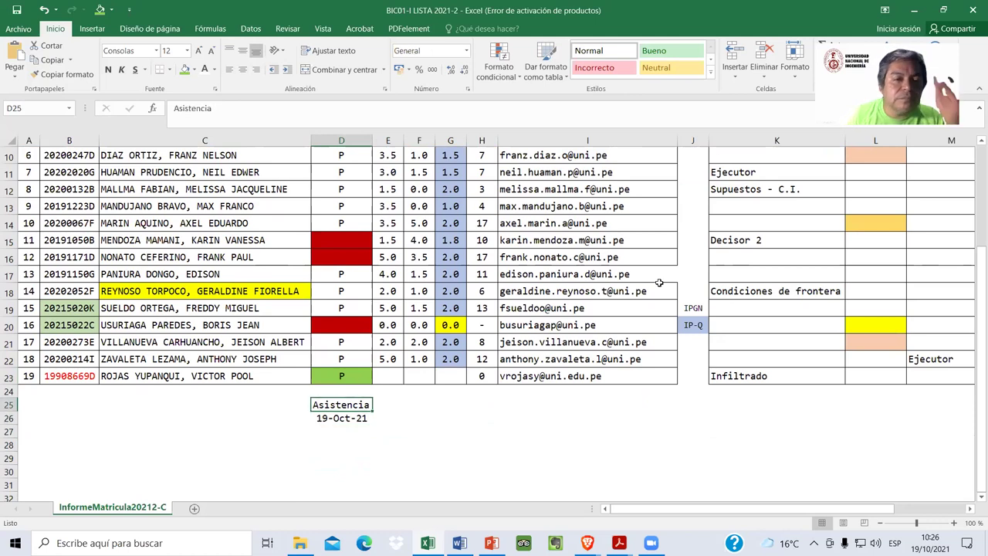
left_click(108, 69)
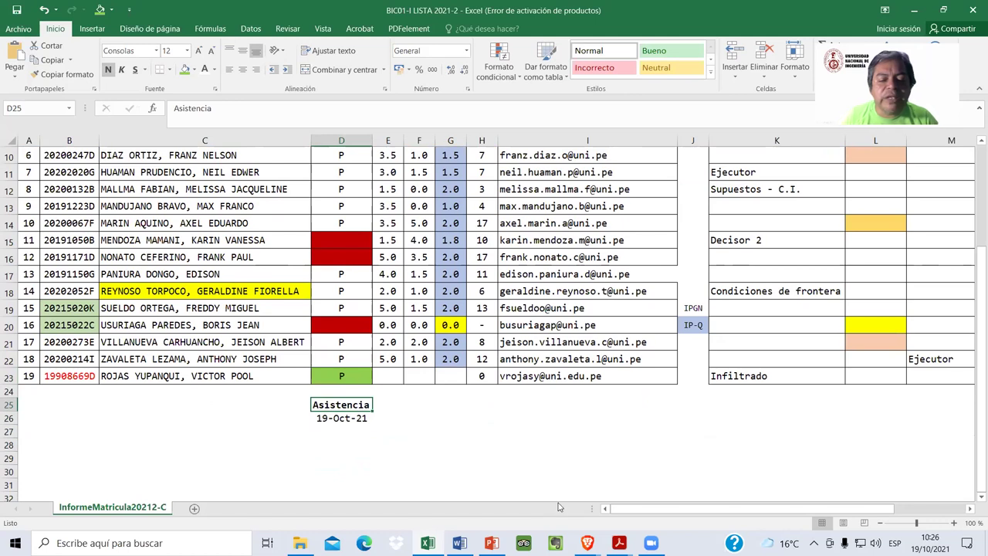
Step: Switch to the SÍLABUS document in Adobe Acrobat Reader and check which other PDF documents are open
mouse_move(619, 542)
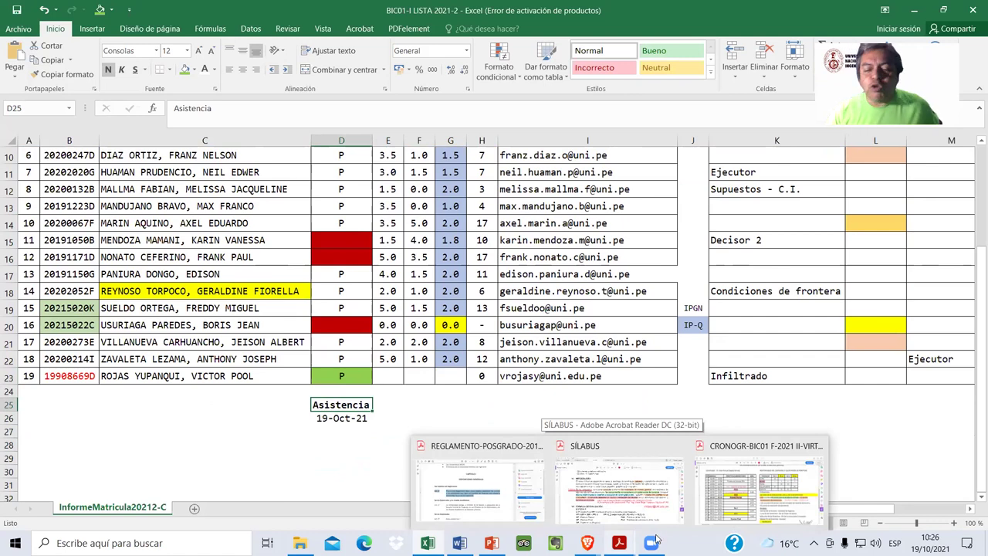
left_click(614, 511)
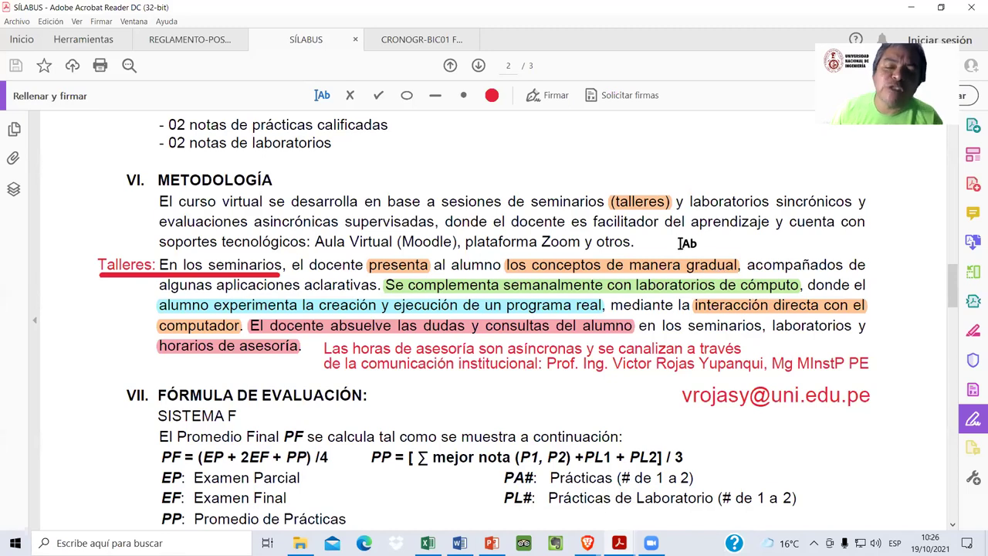
mouse_move(629, 517)
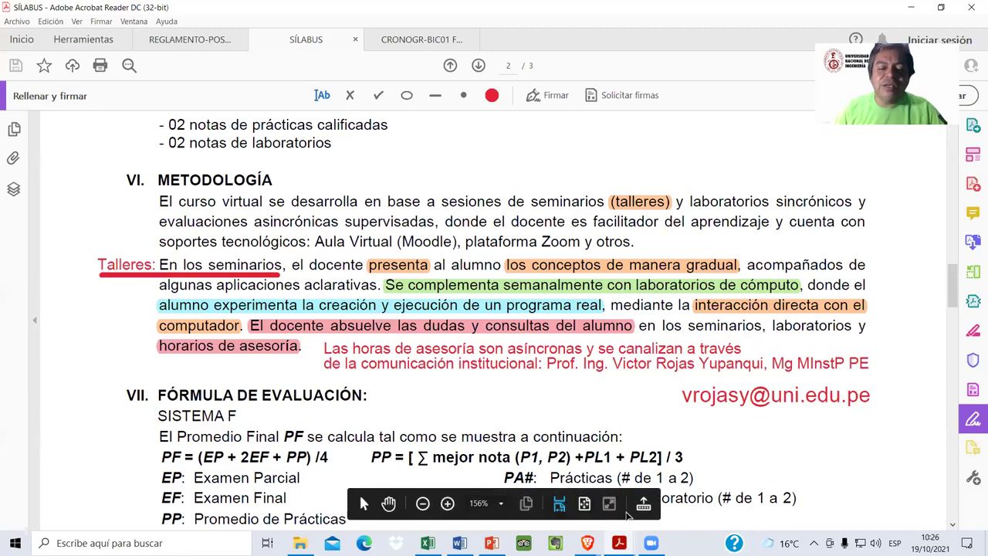
left_click(619, 543)
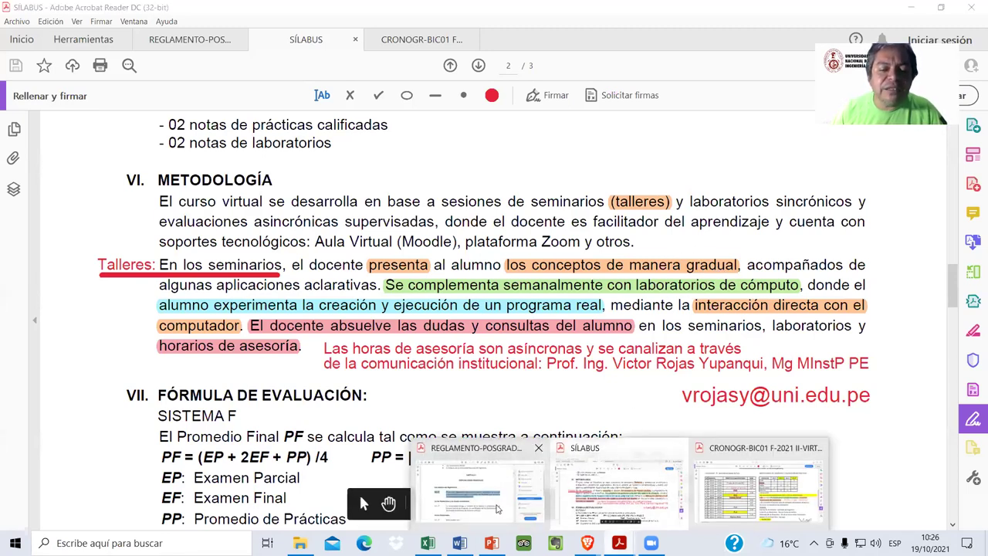
Step: Switch to the BIC01-I 2021-2 folder in File Explorer and open Enunciados_02_2021-2 para practicar P01-P05 with Adobe Acrobat Reader DC
left_click(300, 542)
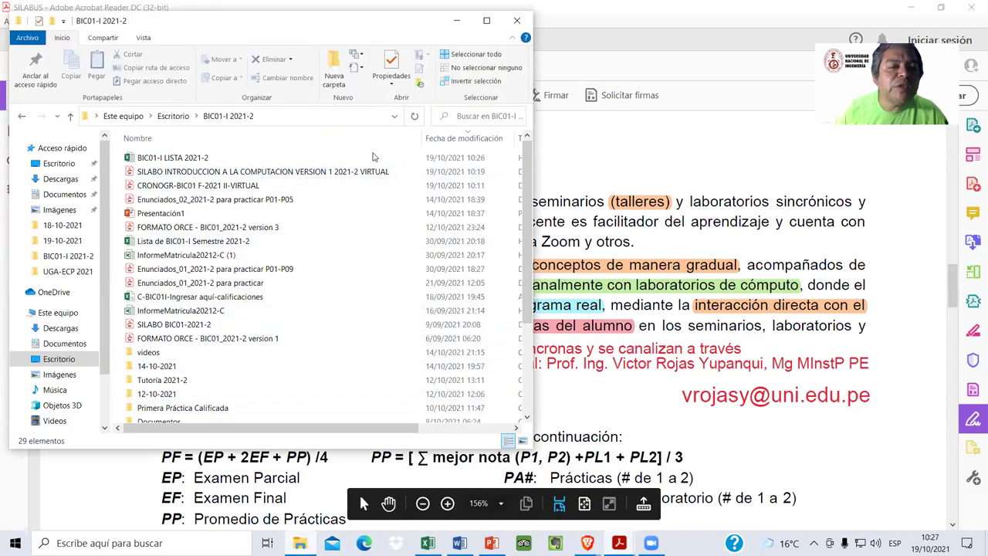
left_click(453, 138)
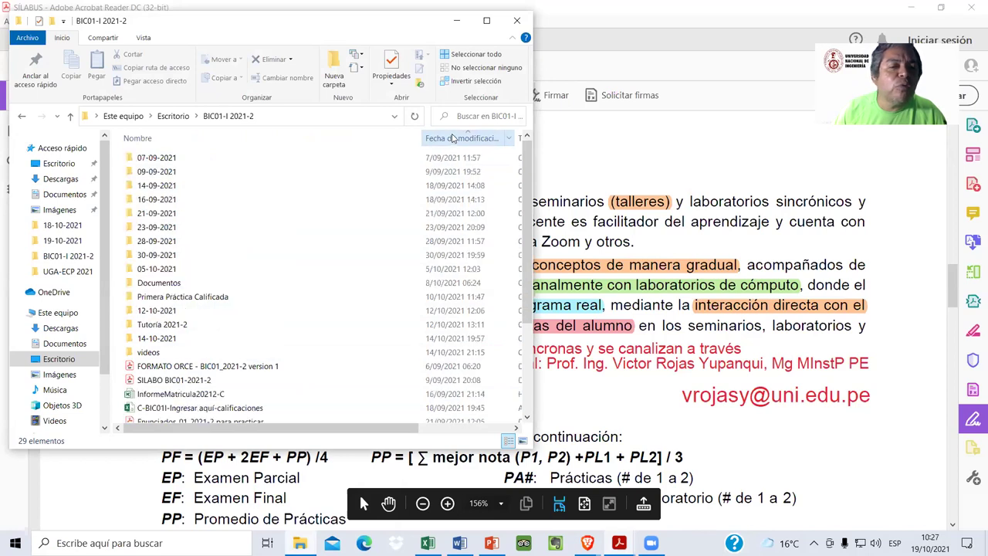
left_click(453, 138)
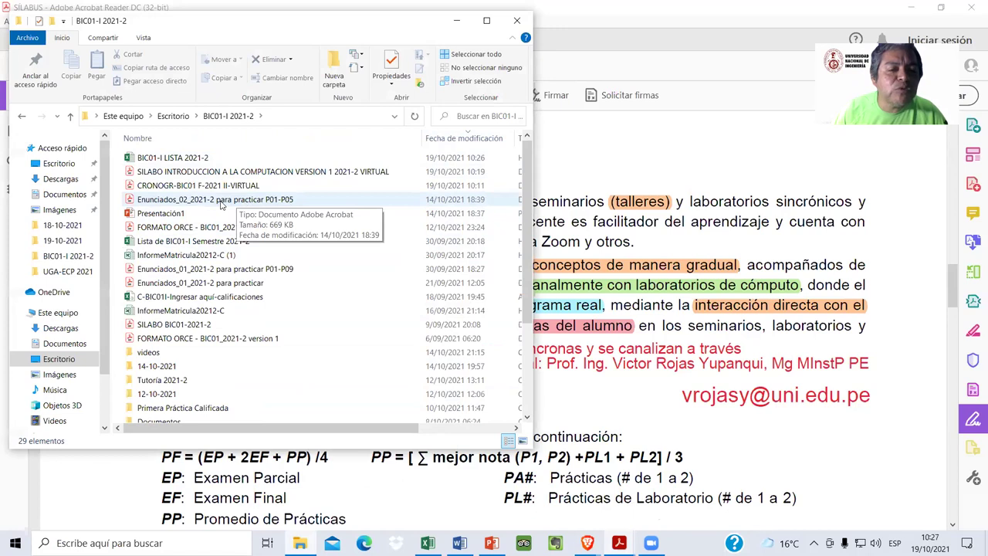
right_click(220, 203)
mouse_move(284, 284)
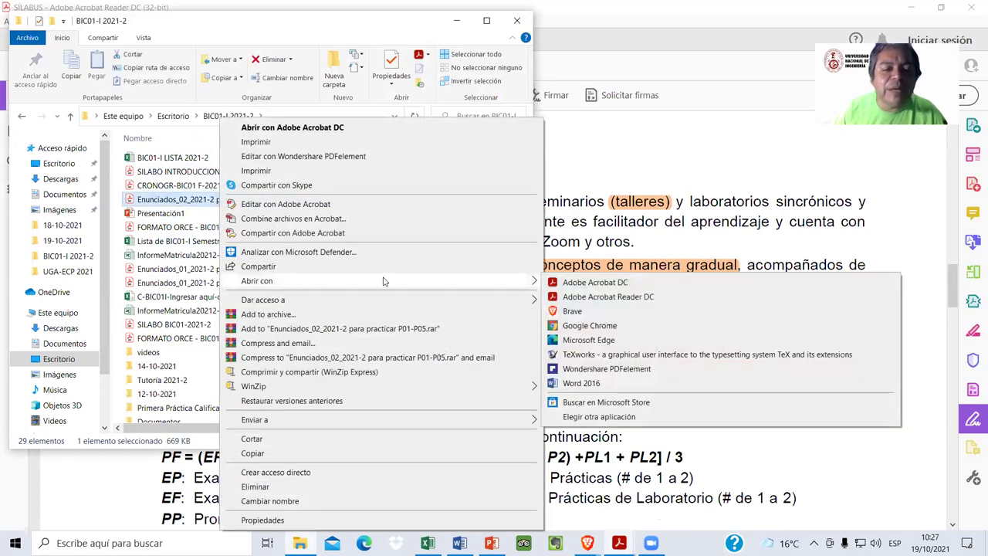
left_click(585, 295)
key("Return")
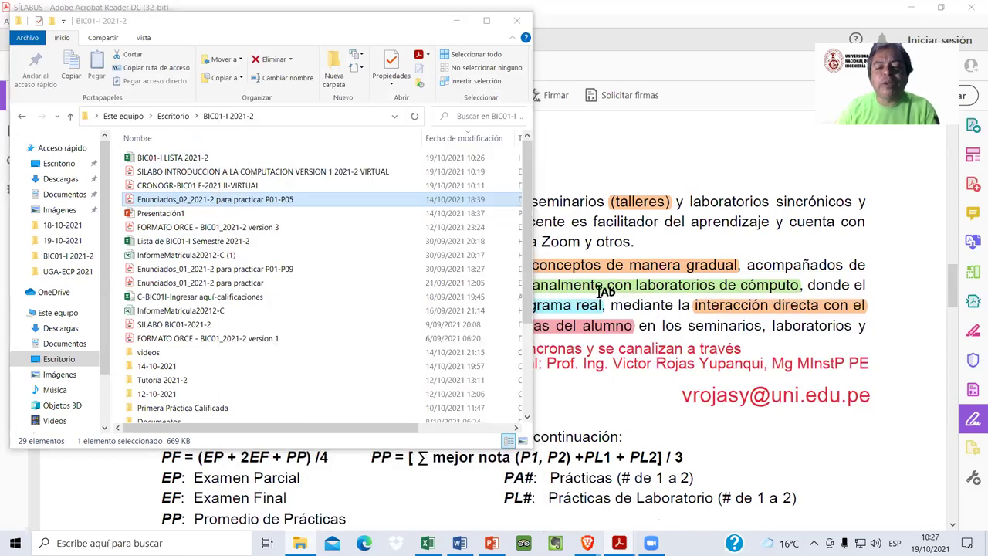